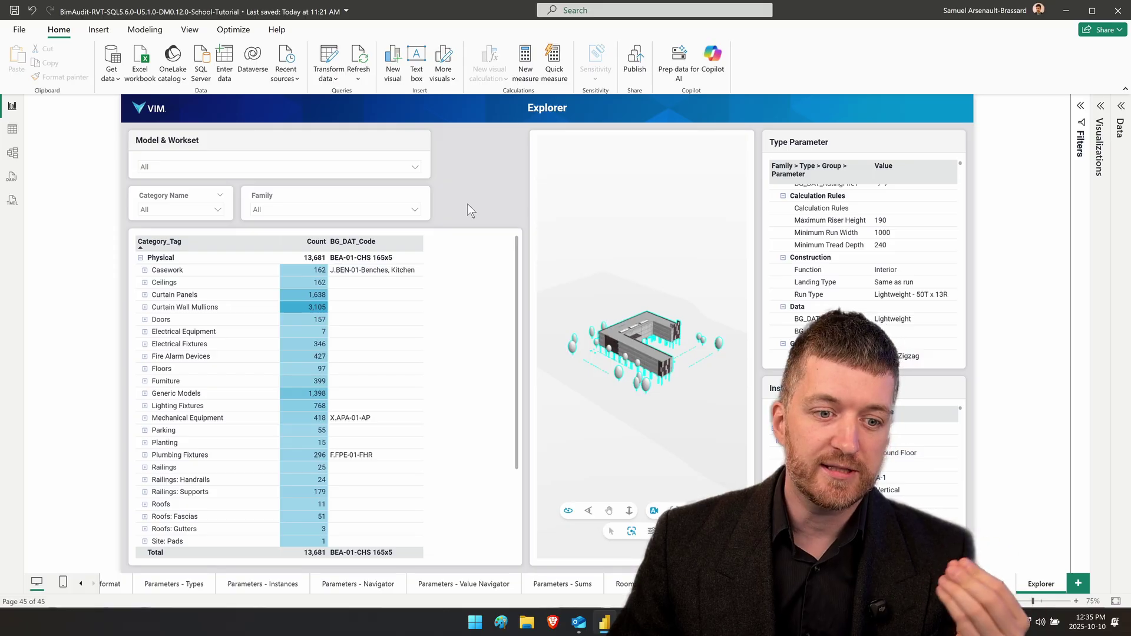
# Expand the Casework category in the Category_Tag table to list its family types
pyautogui.click(144, 270)
pyautogui.click(144, 270)
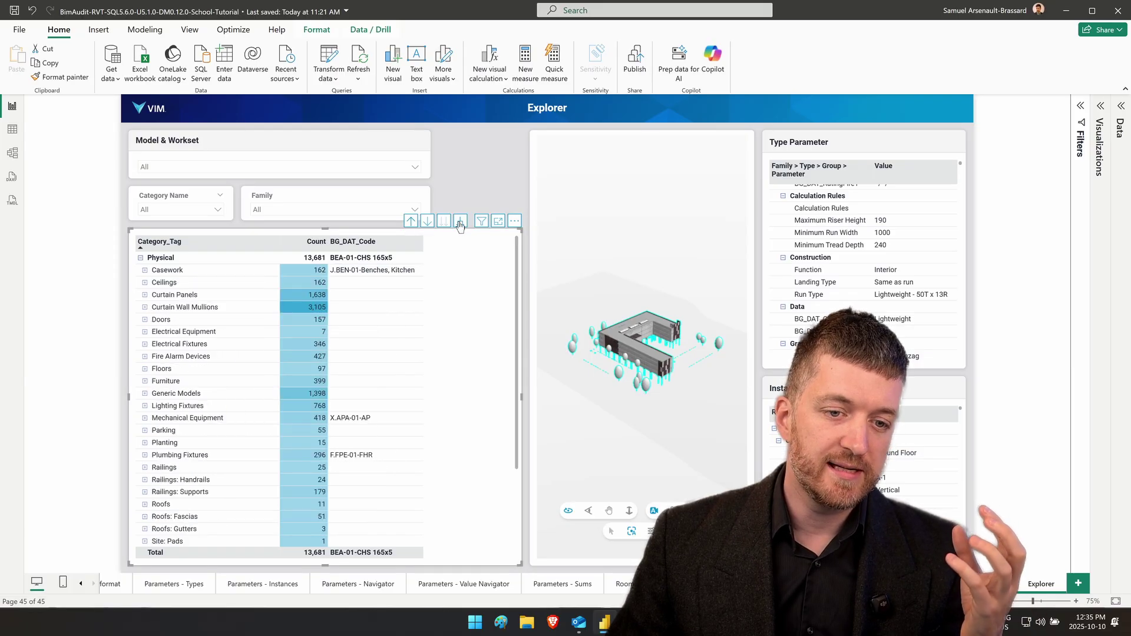
pyautogui.click(144, 270)
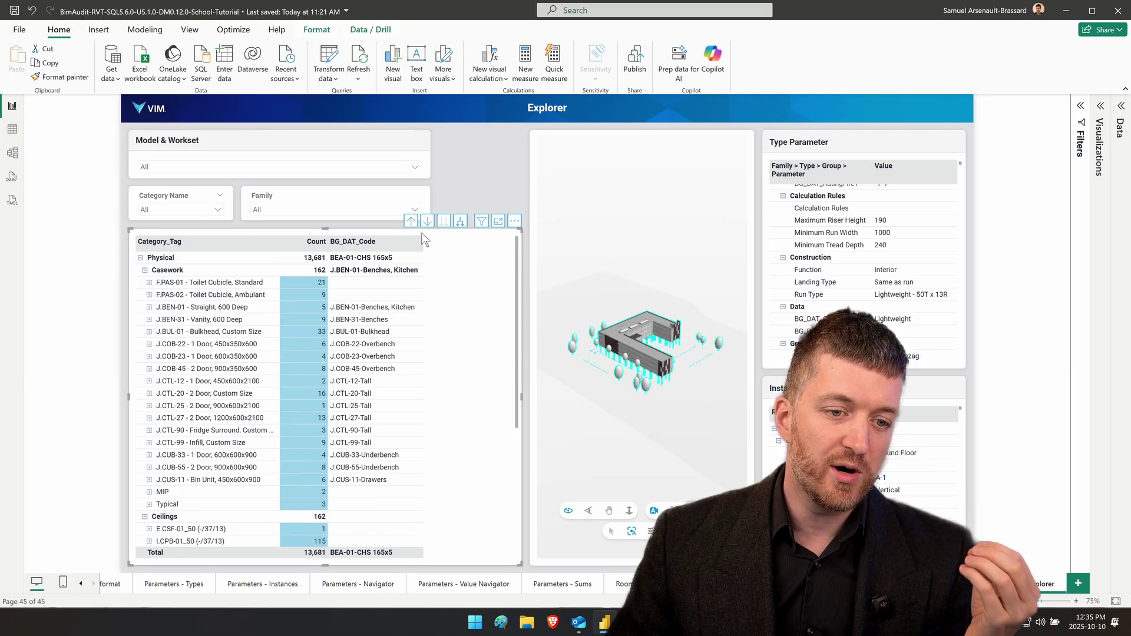
# Select the bench, vanity, bulkhead and overbench casework types in turn to examine their BG_DAT_Code values, parameters and 3D elements
pyautogui.click(217, 307)
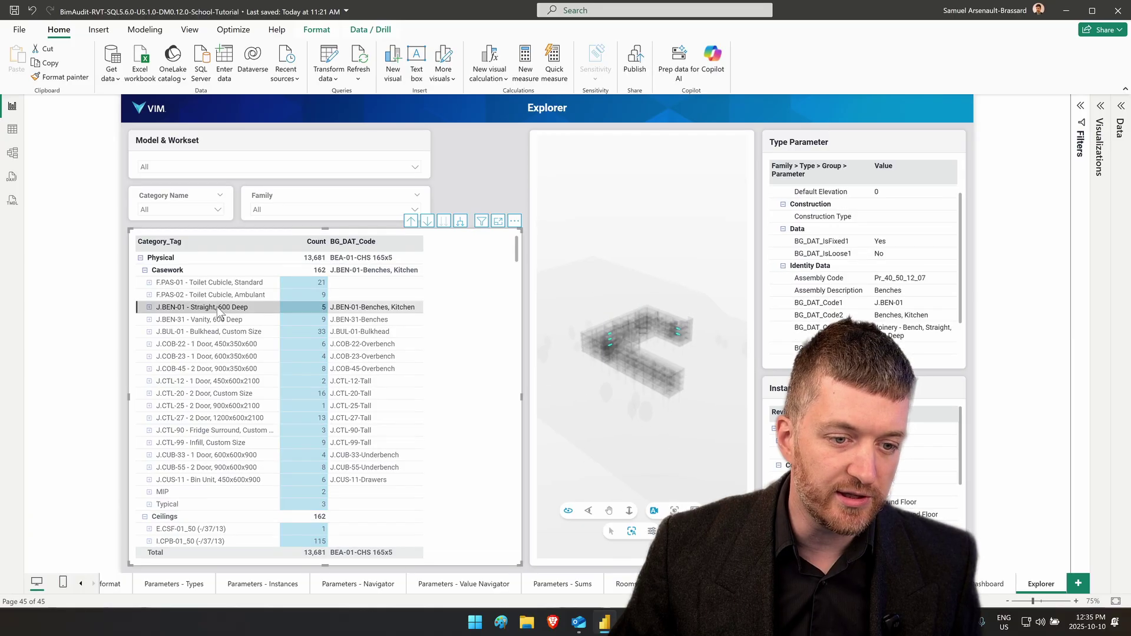
pyautogui.click(219, 320)
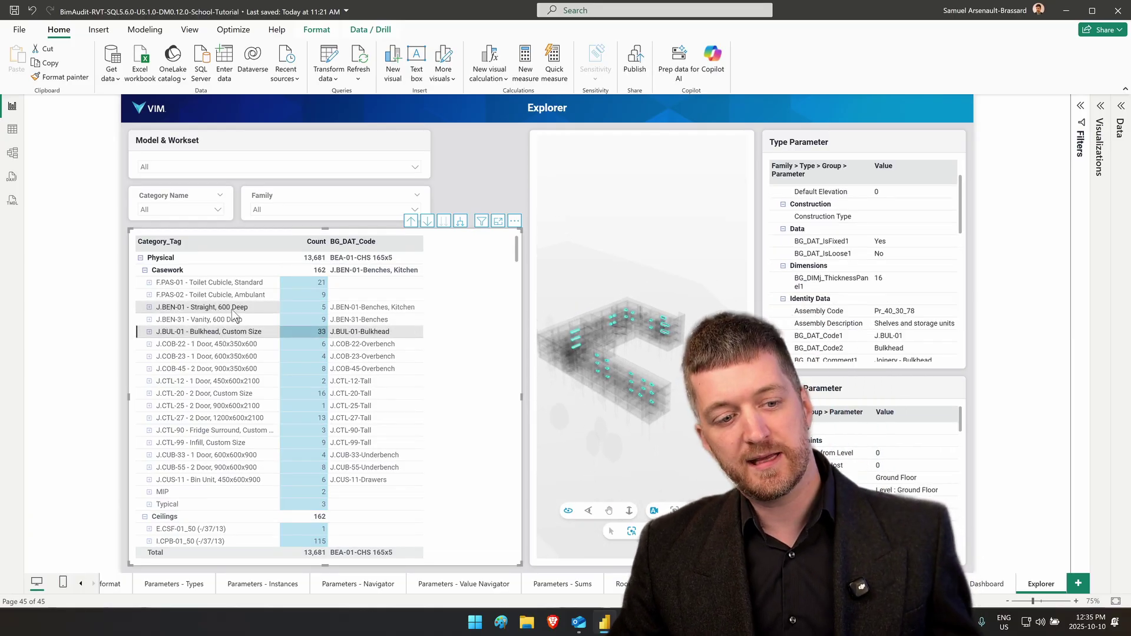
pyautogui.click(200, 307)
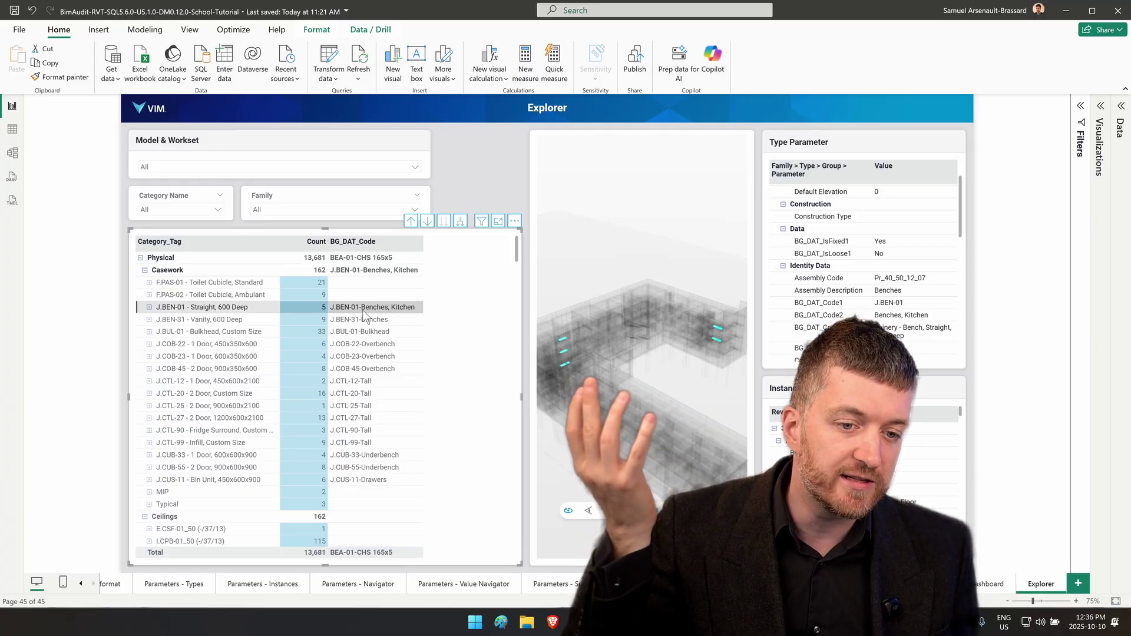
pyautogui.click(224, 321)
pyautogui.click(277, 331)
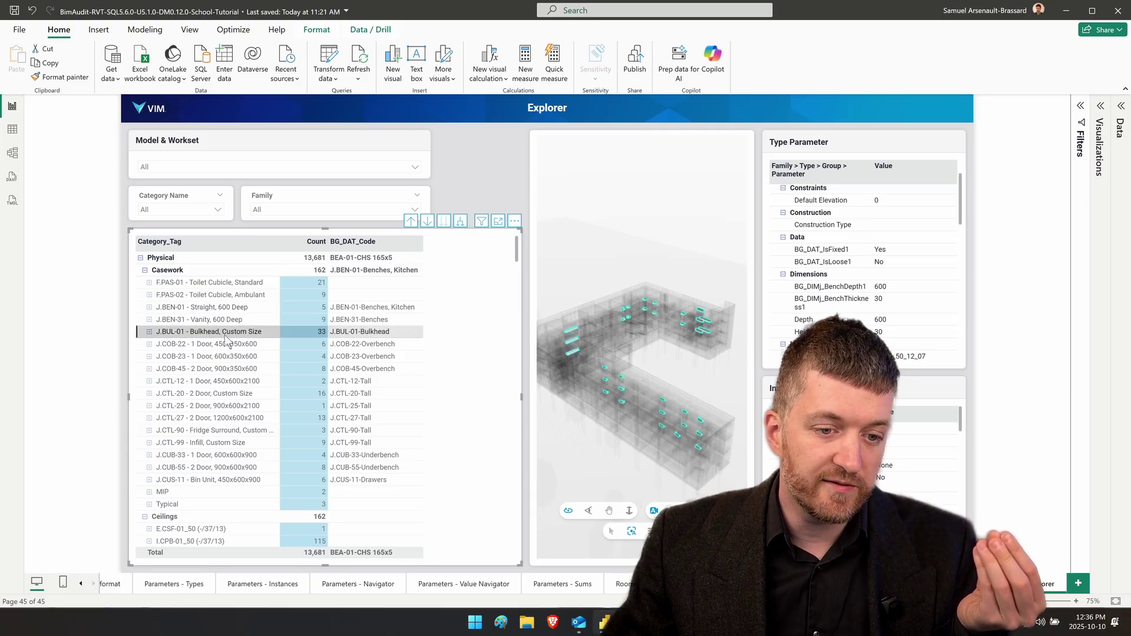
pyautogui.click(344, 346)
pyautogui.click(343, 356)
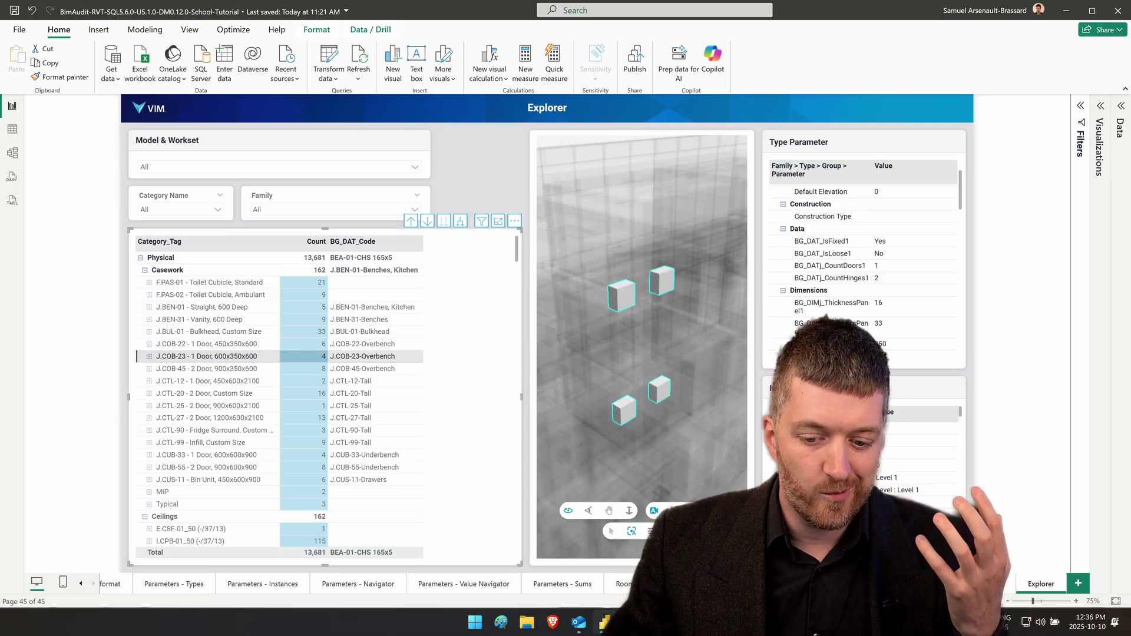
# Switch to the Excel estimation workbook, review the BG_DAT_Code and Price columns, and close it
pyautogui.hotkey('alt', 'Tab')
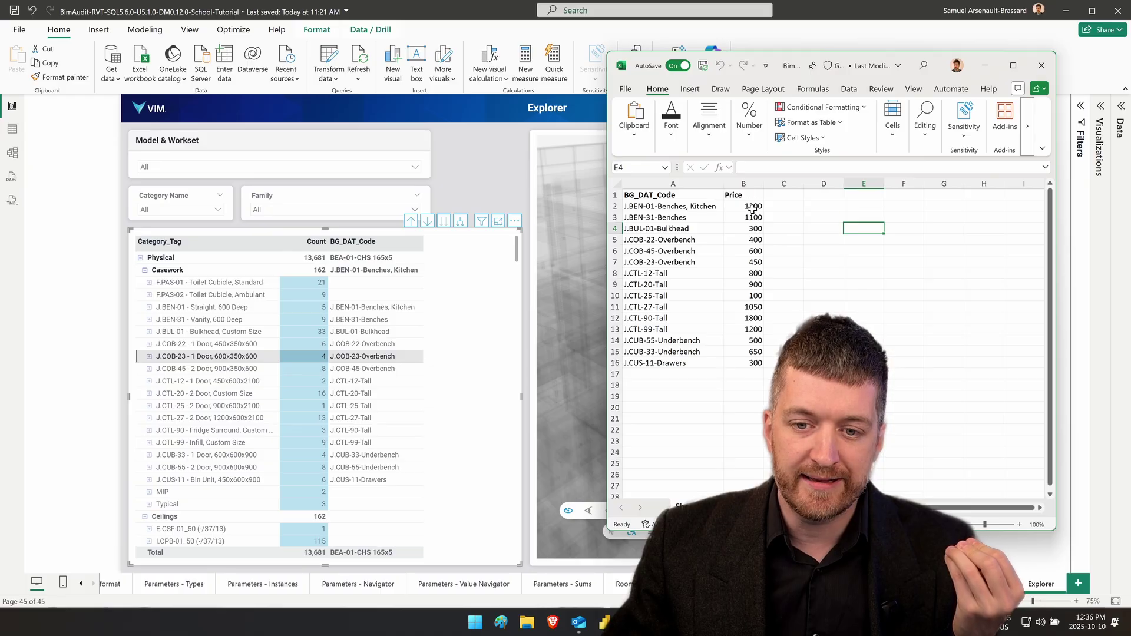
pyautogui.moveTo(753, 208); pyautogui.dragTo(755, 363)
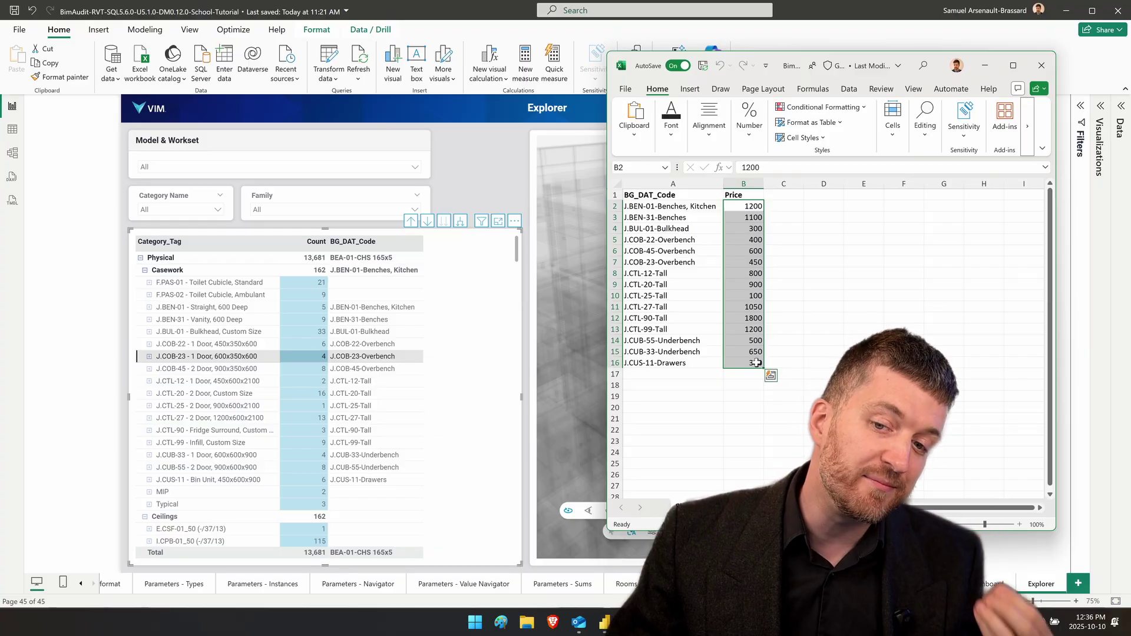
pyautogui.click(781, 327)
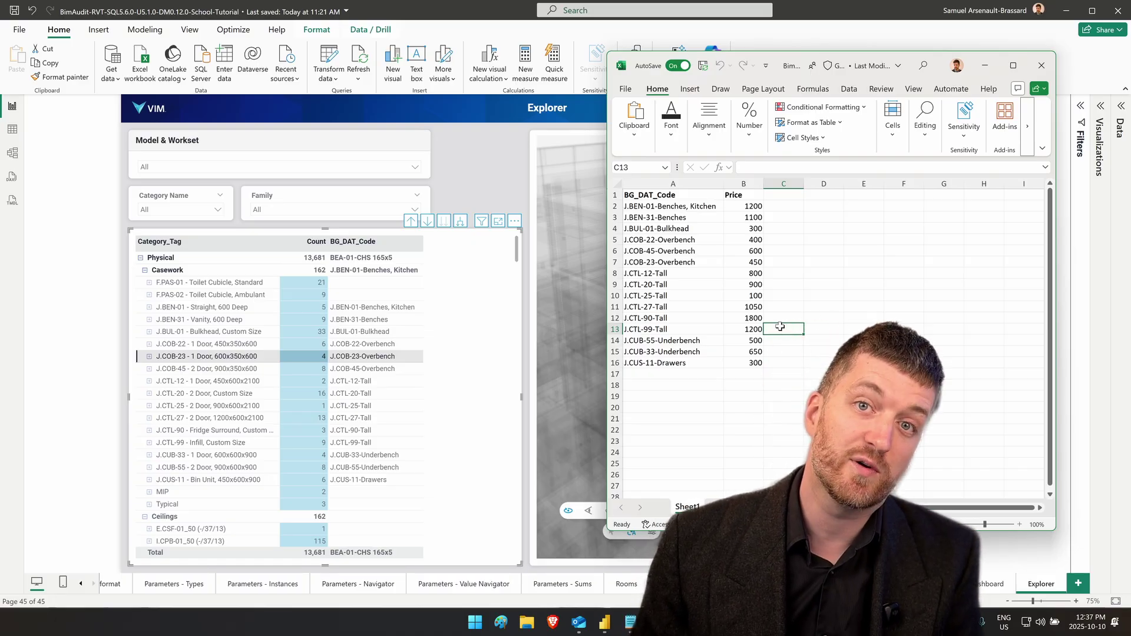
pyautogui.press('Down')
pyautogui.press('Down')
pyautogui.press('Down')
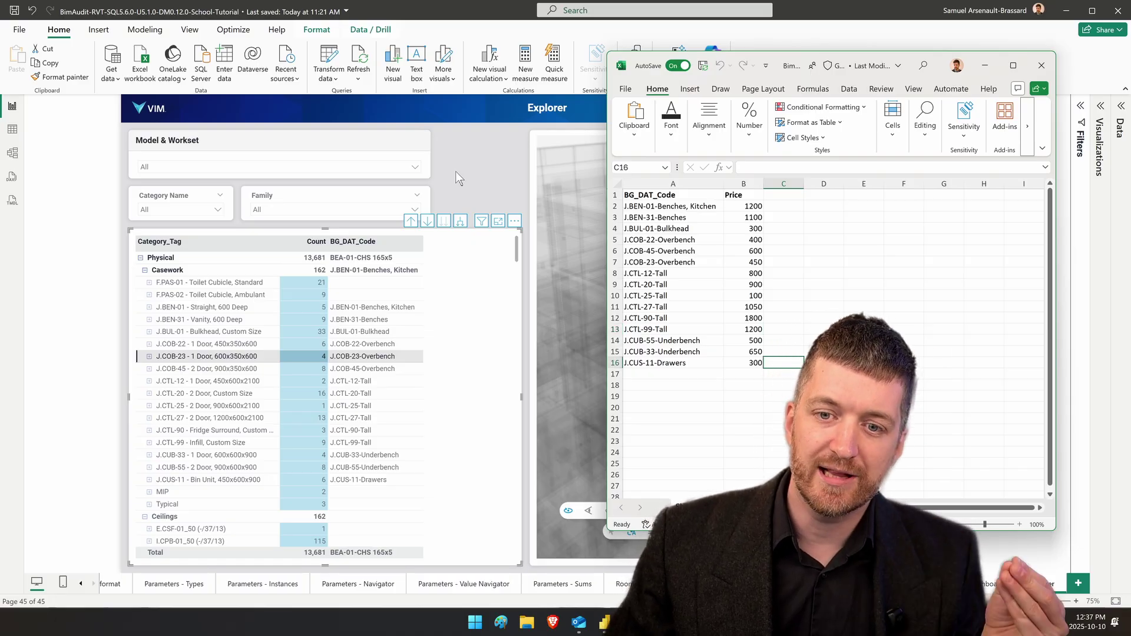
pyautogui.click(1040, 66)
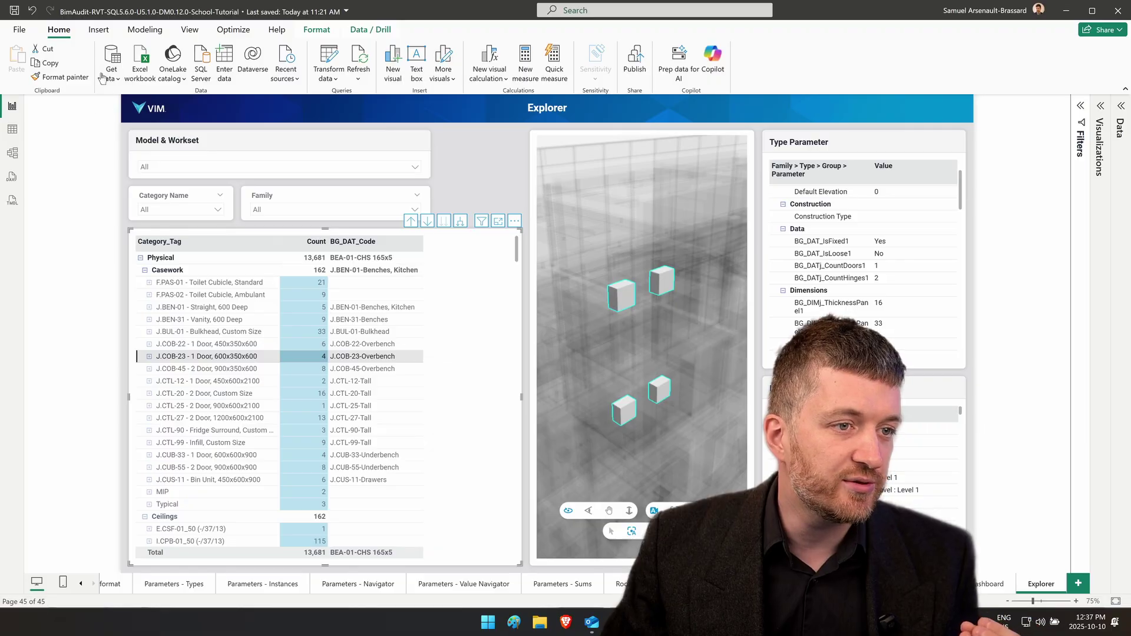
# Import Sheet1 from the local workbook BimGuru-Estimation-School.xlsx into the query editor
pyautogui.click(143, 79)
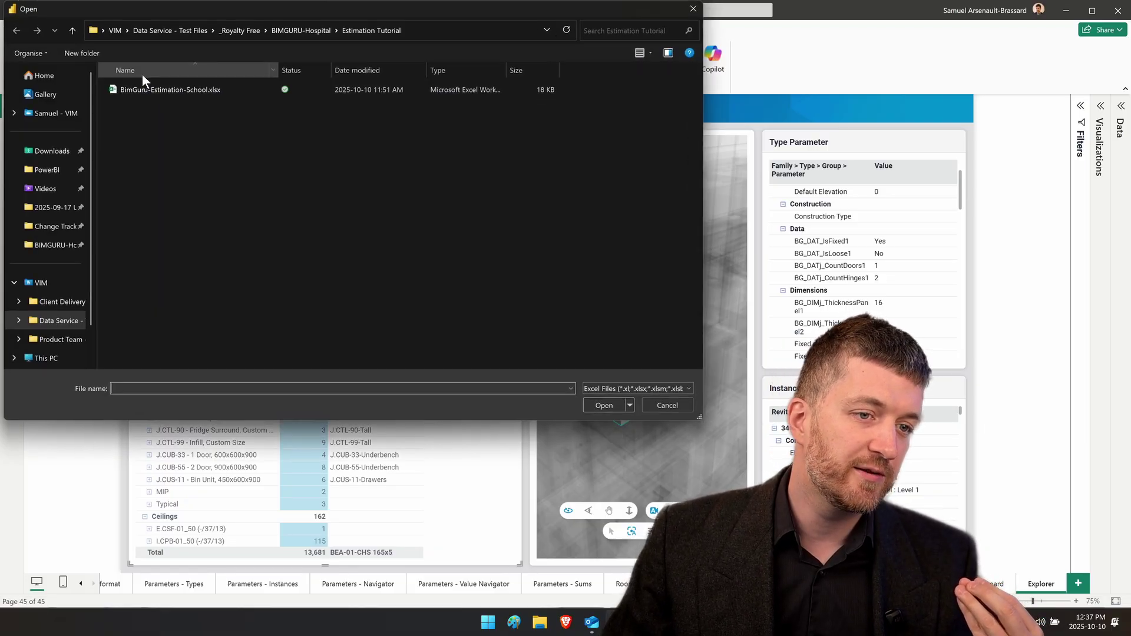
pyautogui.click(153, 89)
pyautogui.doubleClick(153, 89)
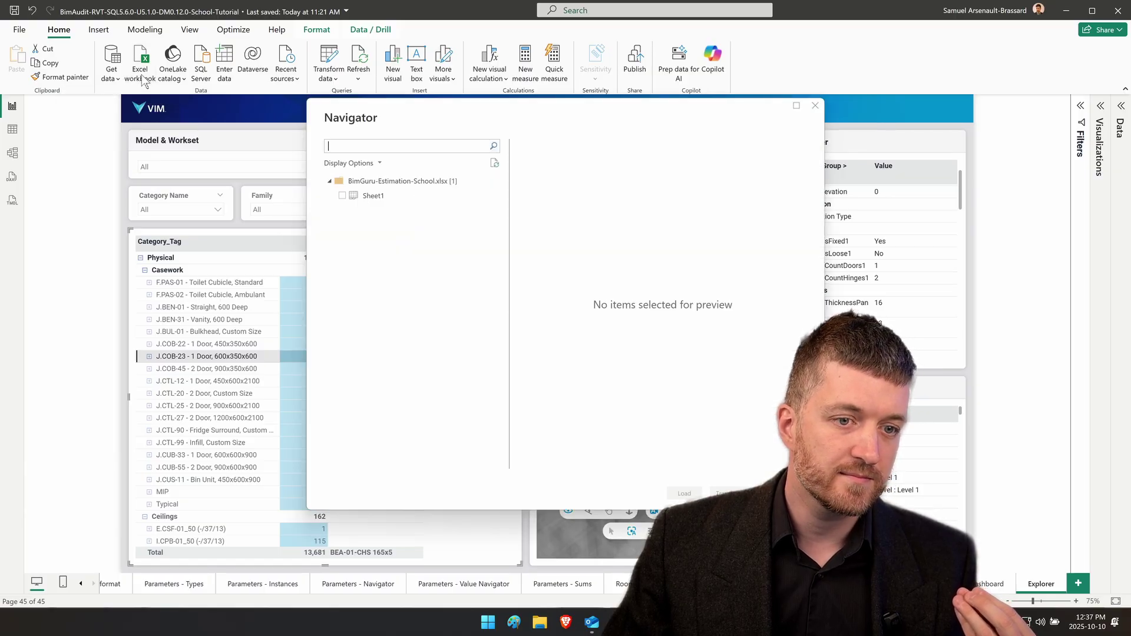
pyautogui.click(368, 197)
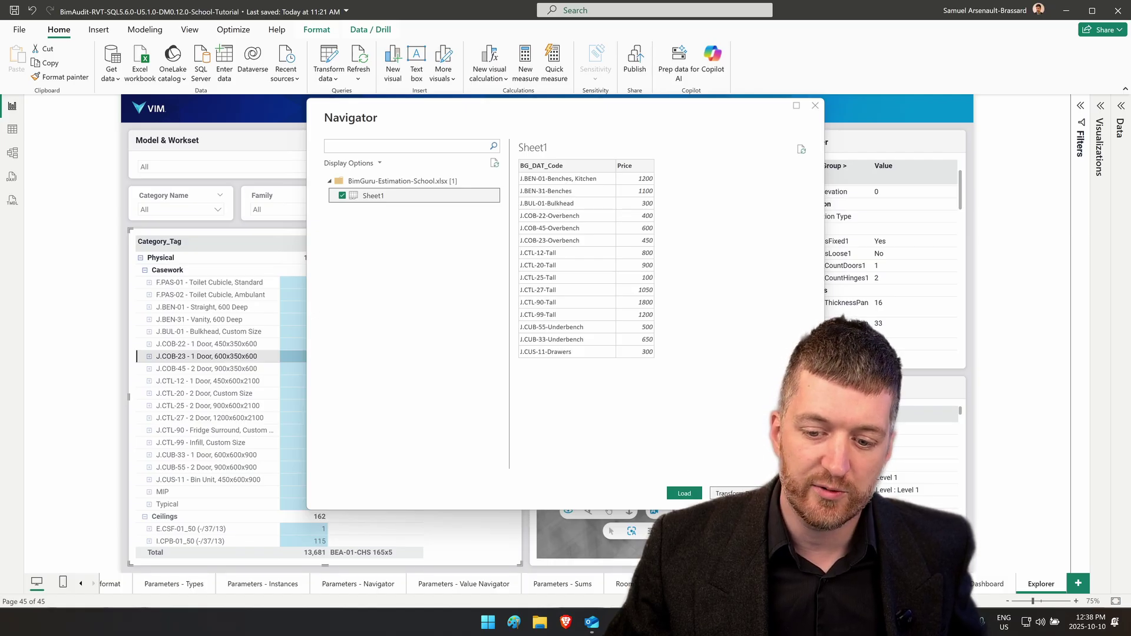
pyautogui.click(683, 494)
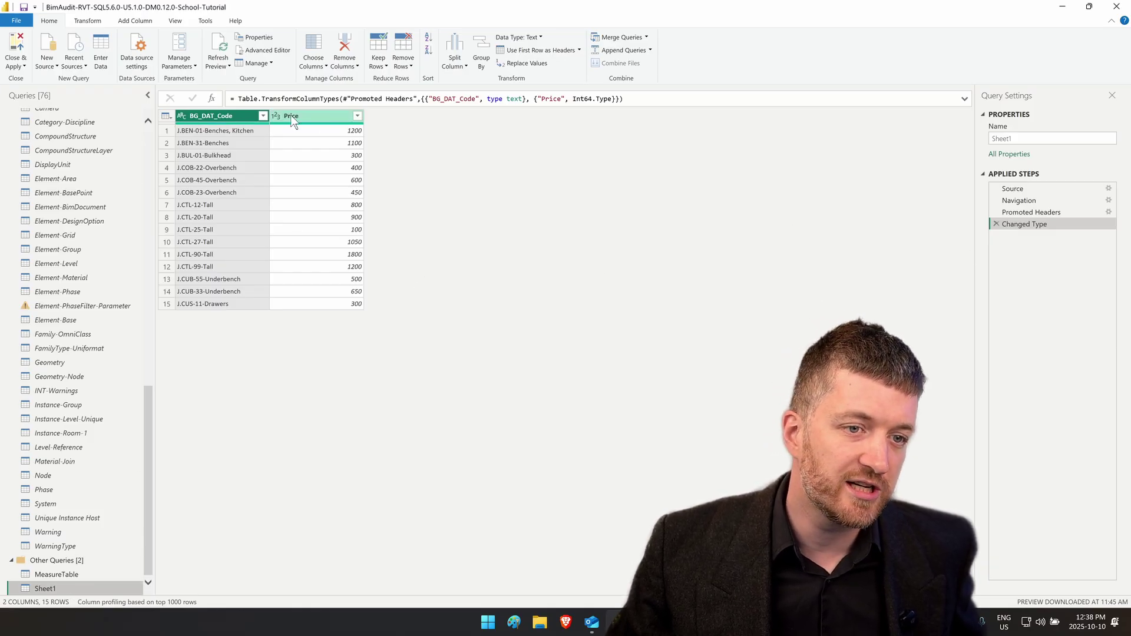
# Examine the local file path in the Sheet1 query's source code in the Advanced Editor, then close it without changes
pyautogui.click(264, 51)
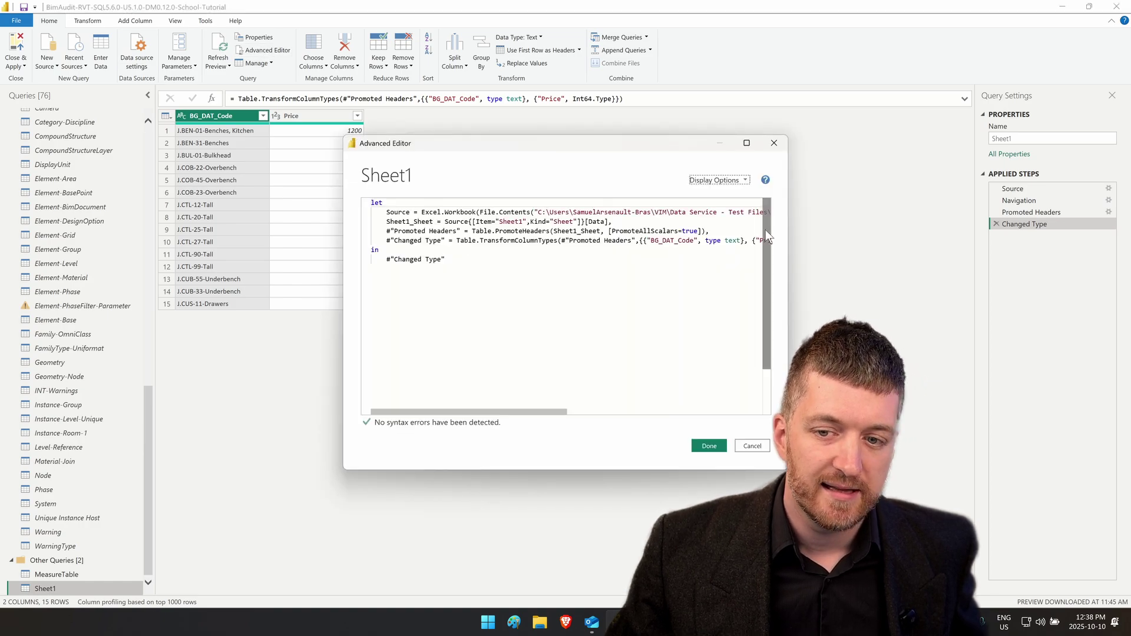
pyautogui.moveTo(788, 222); pyautogui.dragTo(1058, 236)
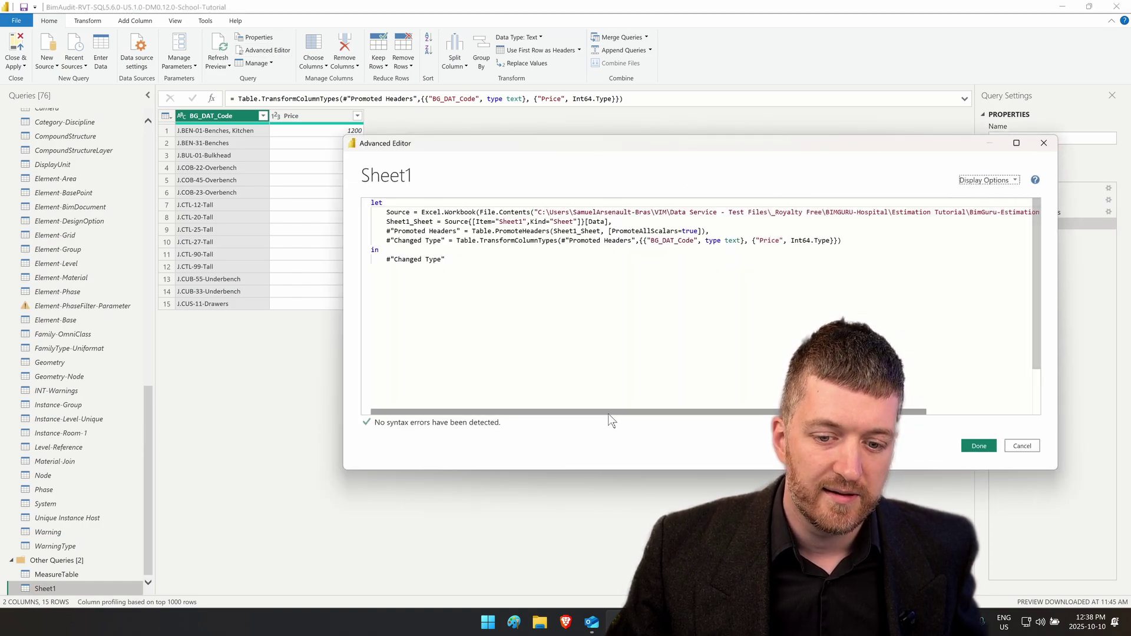
pyautogui.moveTo(608, 412); pyautogui.dragTo(662, 412)
pyautogui.moveTo(507, 210); pyautogui.dragTo(574, 212)
pyautogui.click(592, 212)
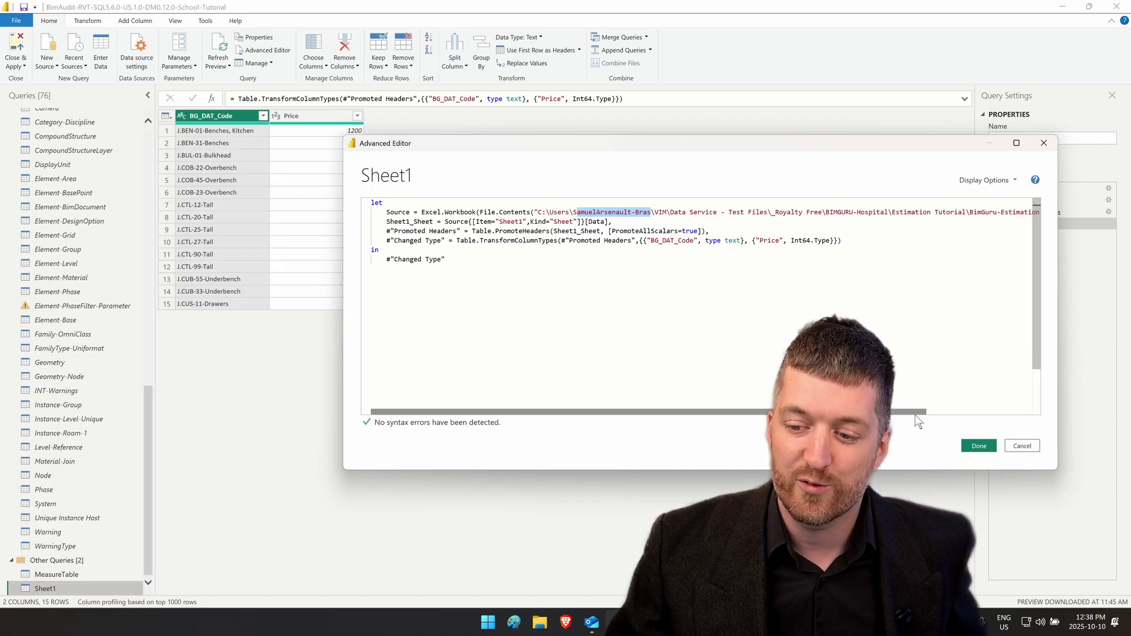
pyautogui.click(1016, 443)
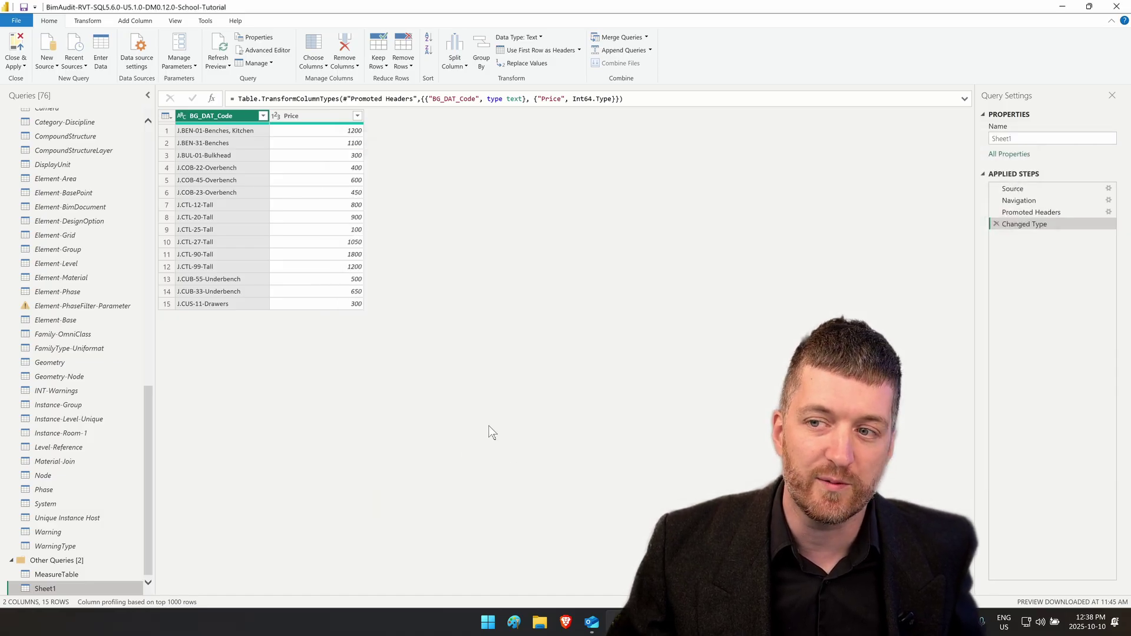
# Delete the Sheet1 query from the query list
pyautogui.rightClick(55, 589)
pyautogui.click(93, 461)
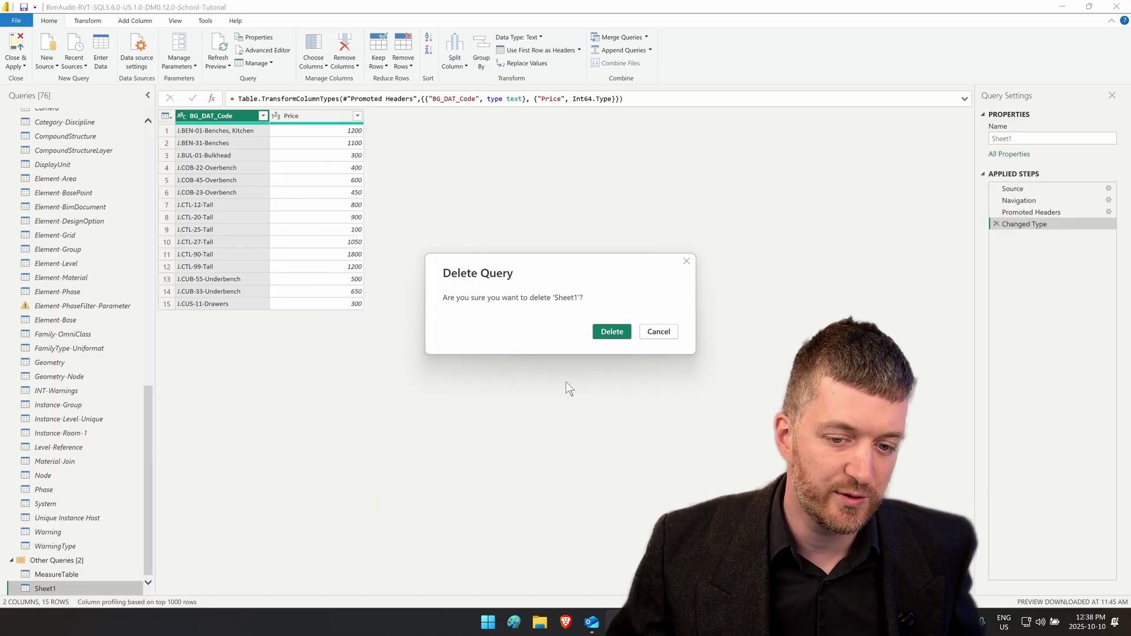
pyautogui.click(610, 330)
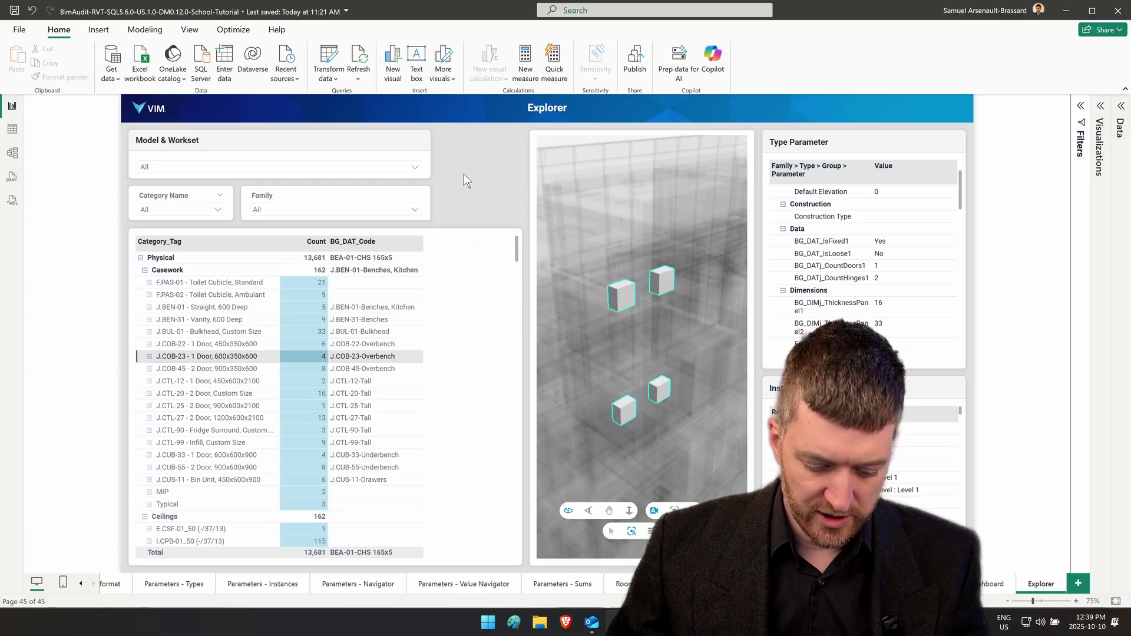
# Launch Excel and open the recent workbook BimGuru-Estimation-School
pyautogui.press('super')
pyautogui.write('excel')
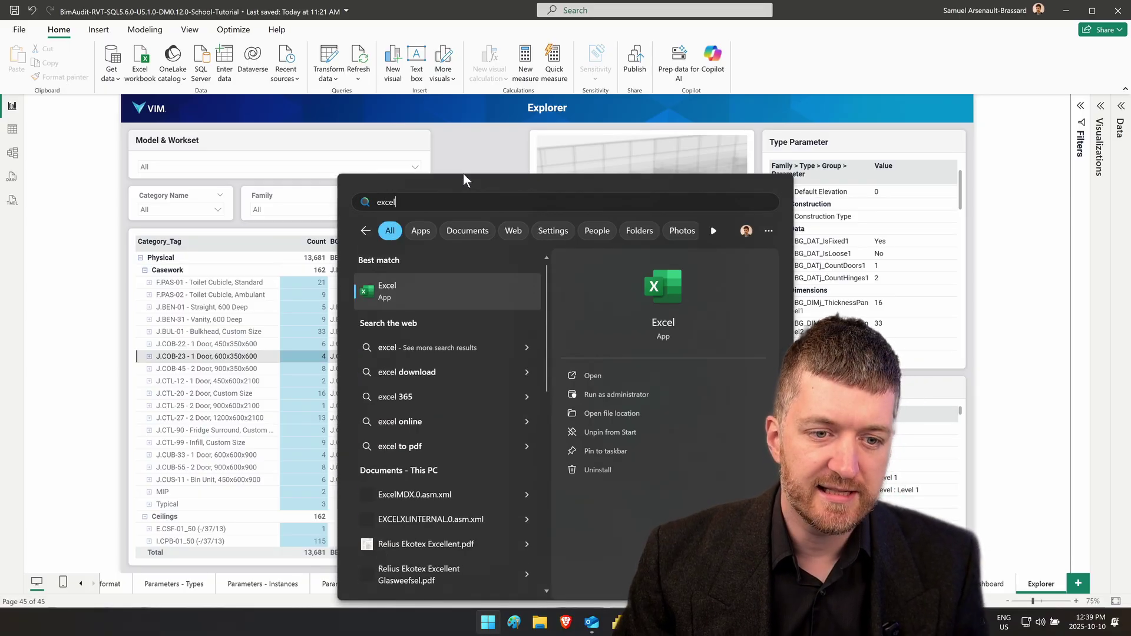
pyautogui.press('Return')
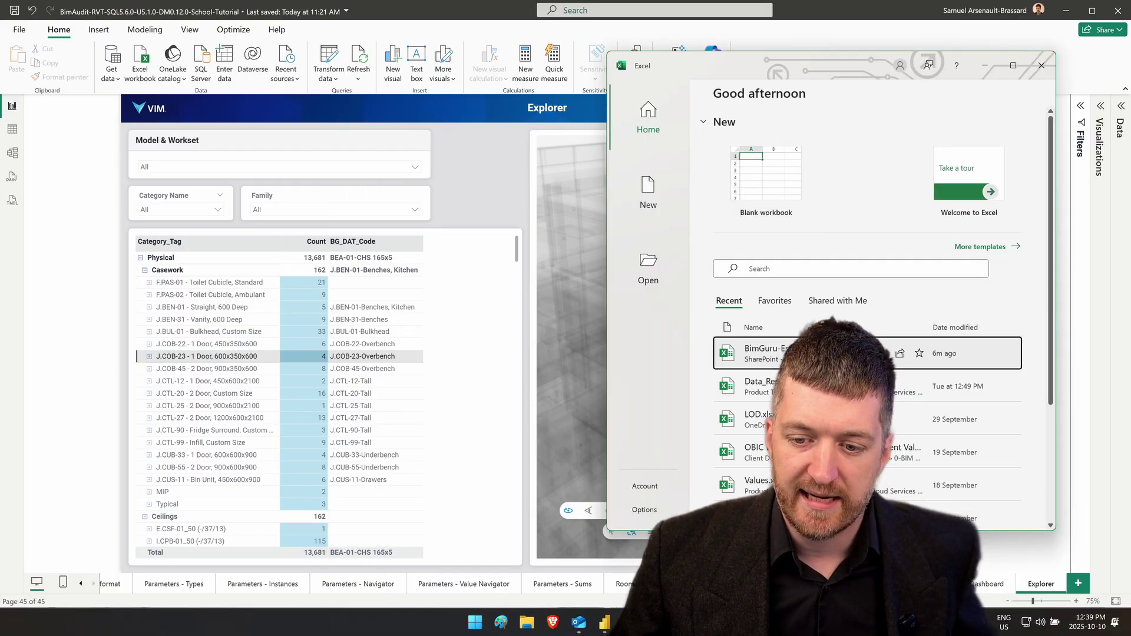
pyautogui.click(824, 353)
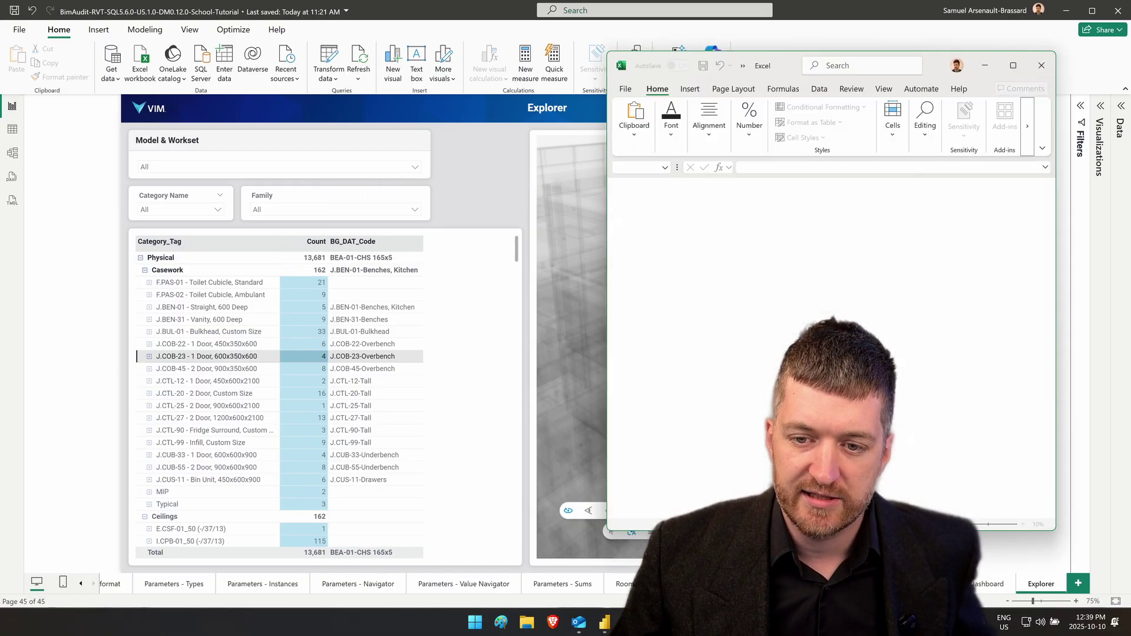
# Copy the SharePoint path of the BimGuru-Estimation-School workbook from its file information
pyautogui.click(627, 87)
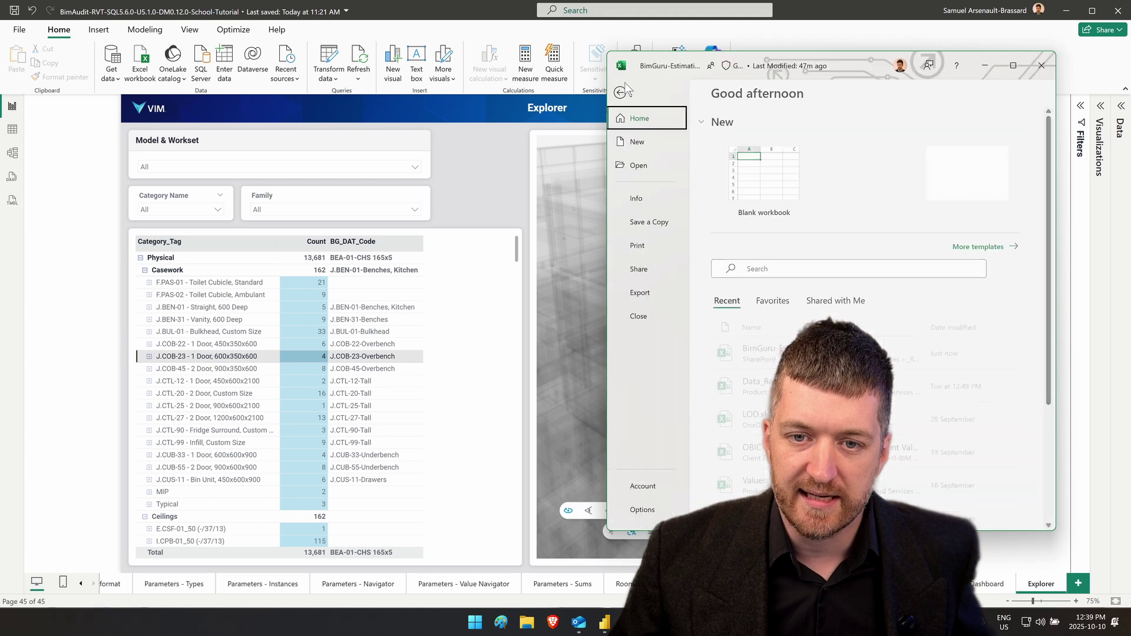
pyautogui.click(646, 200)
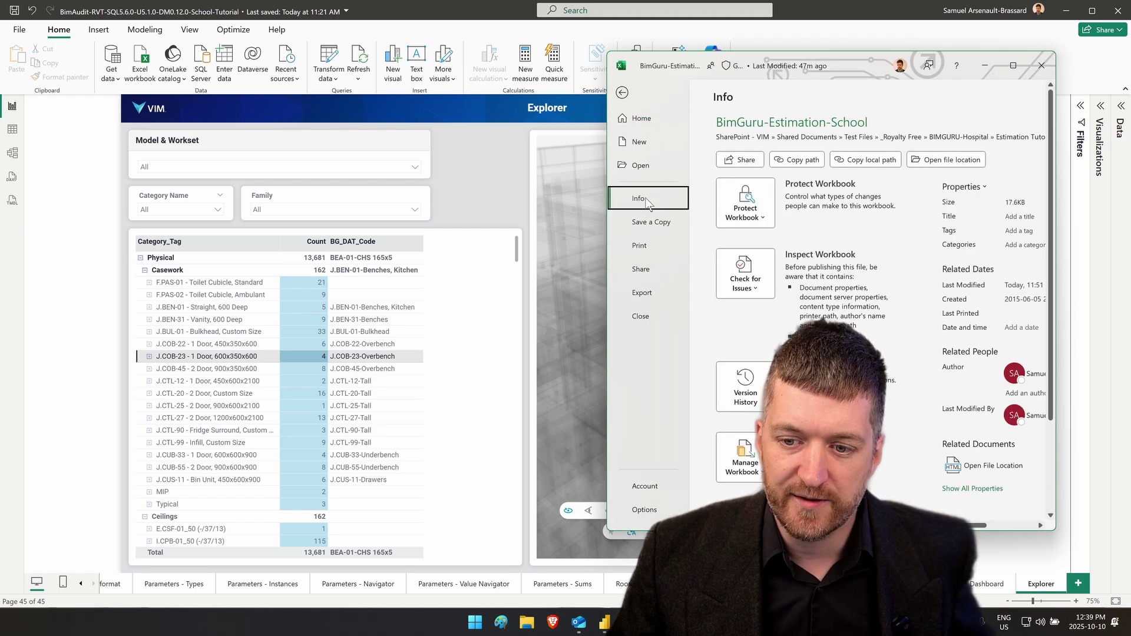
pyautogui.click(1013, 65)
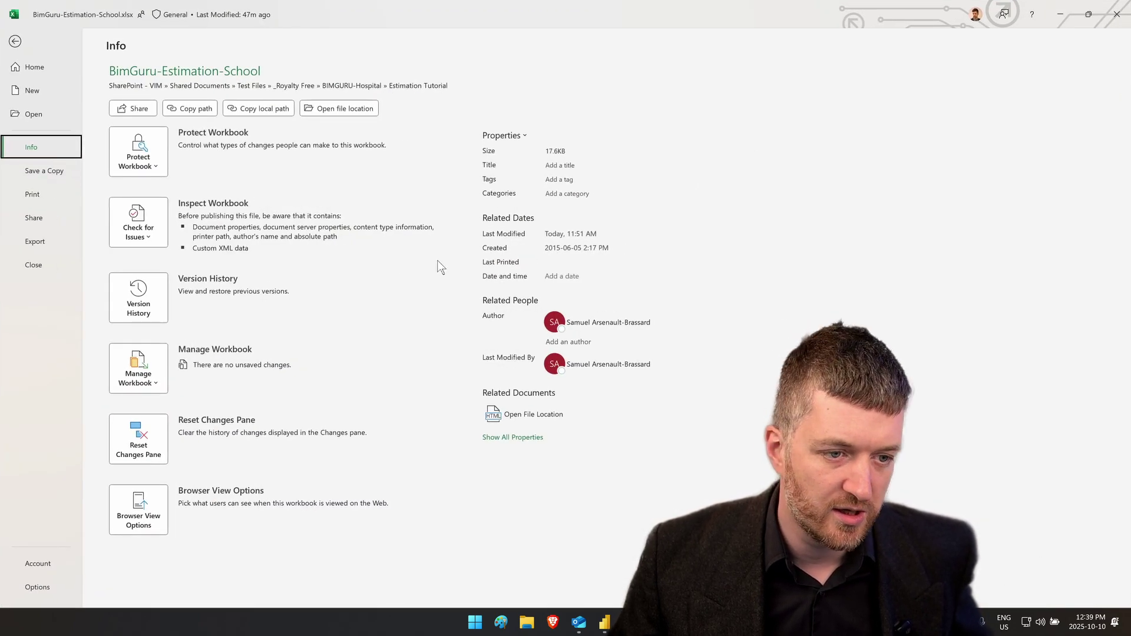
pyautogui.click(193, 108)
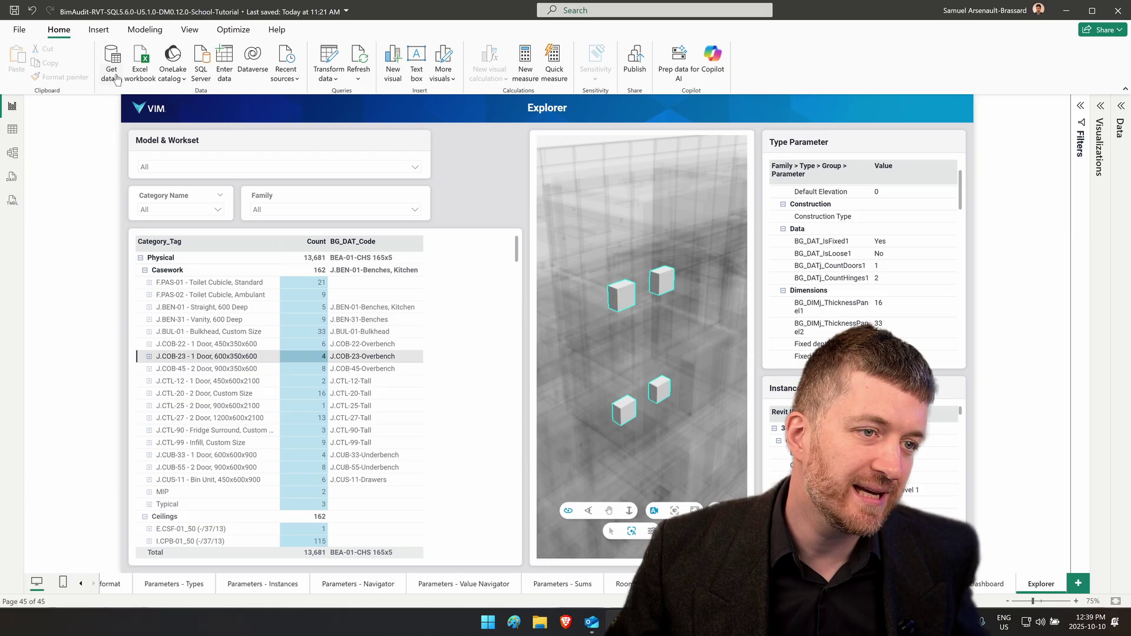
# In Power BI, connect to a Web data source using the copied workbook path with the "?web=1" suffix removed
pyautogui.click(116, 80)
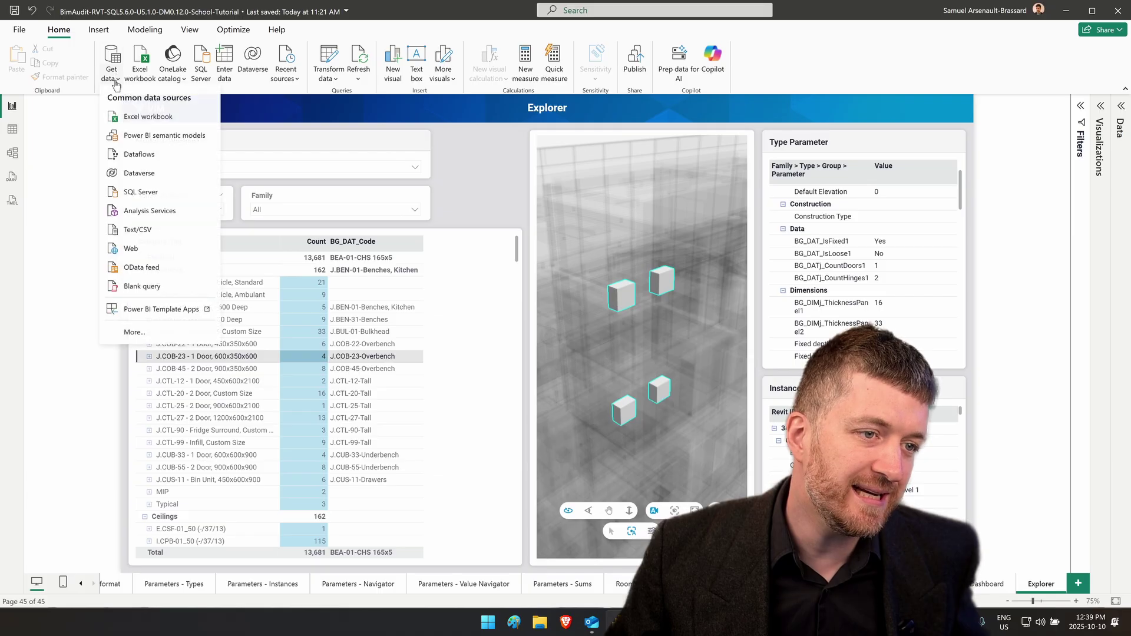
pyautogui.click(130, 249)
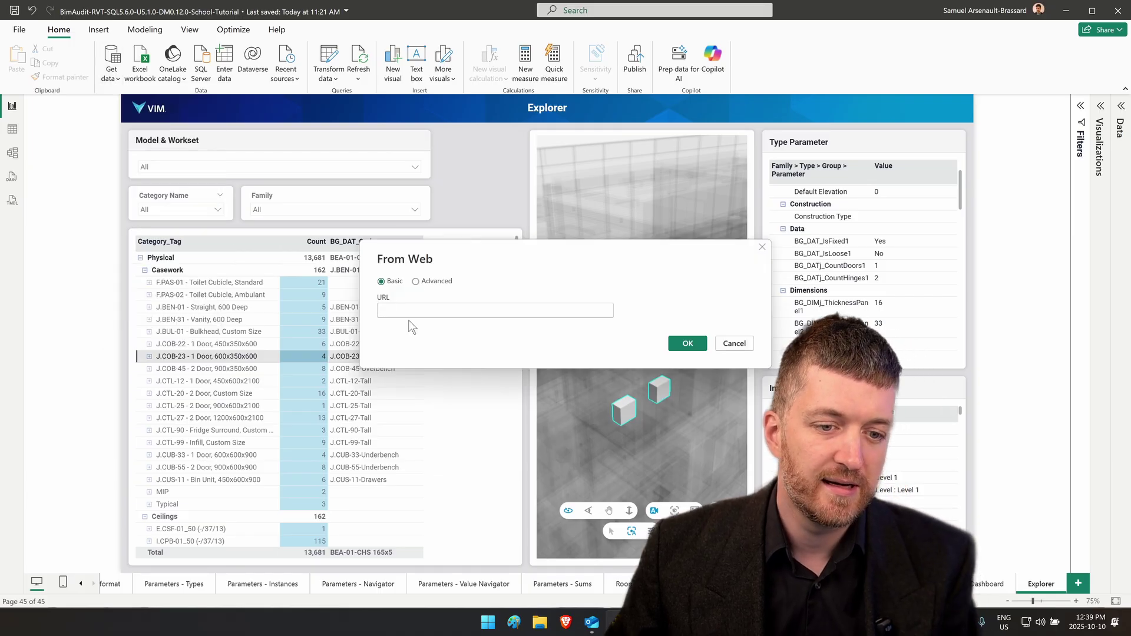
pyautogui.hotkey('ctrl', 'v')
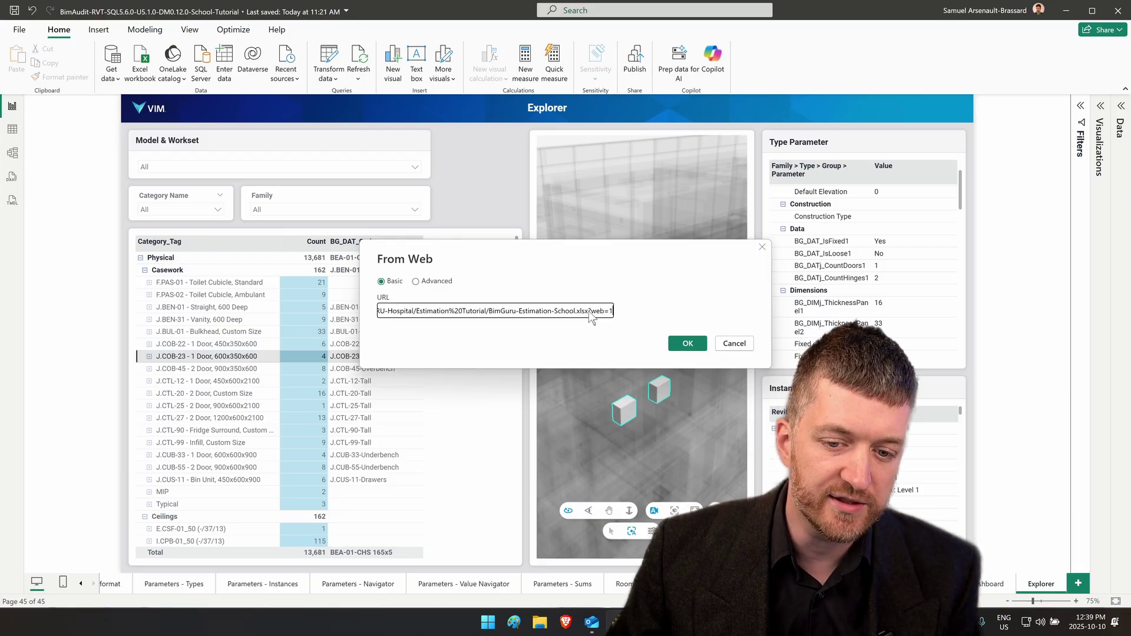
pyautogui.moveTo(589, 312); pyautogui.dragTo(615, 319)
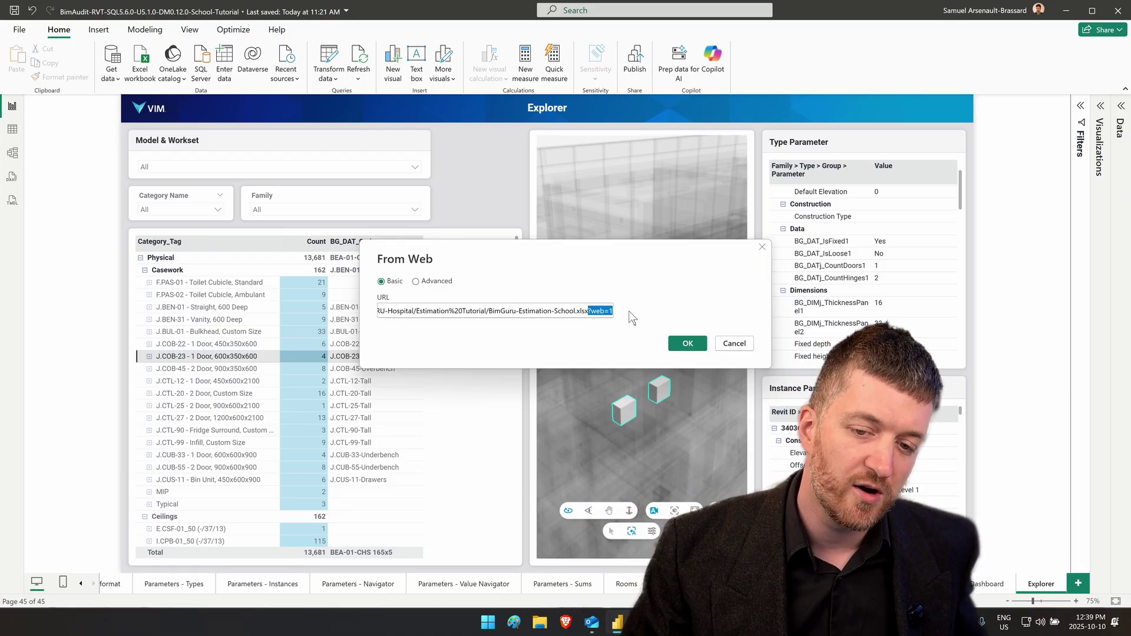
pyautogui.press('BackSpace')
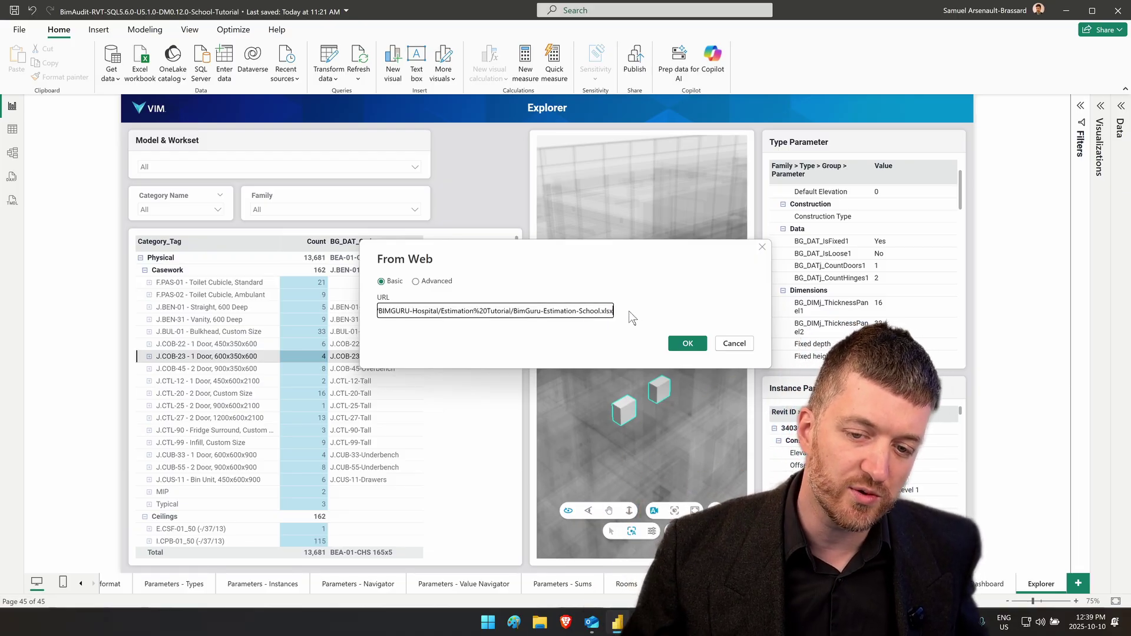
pyautogui.click(687, 343)
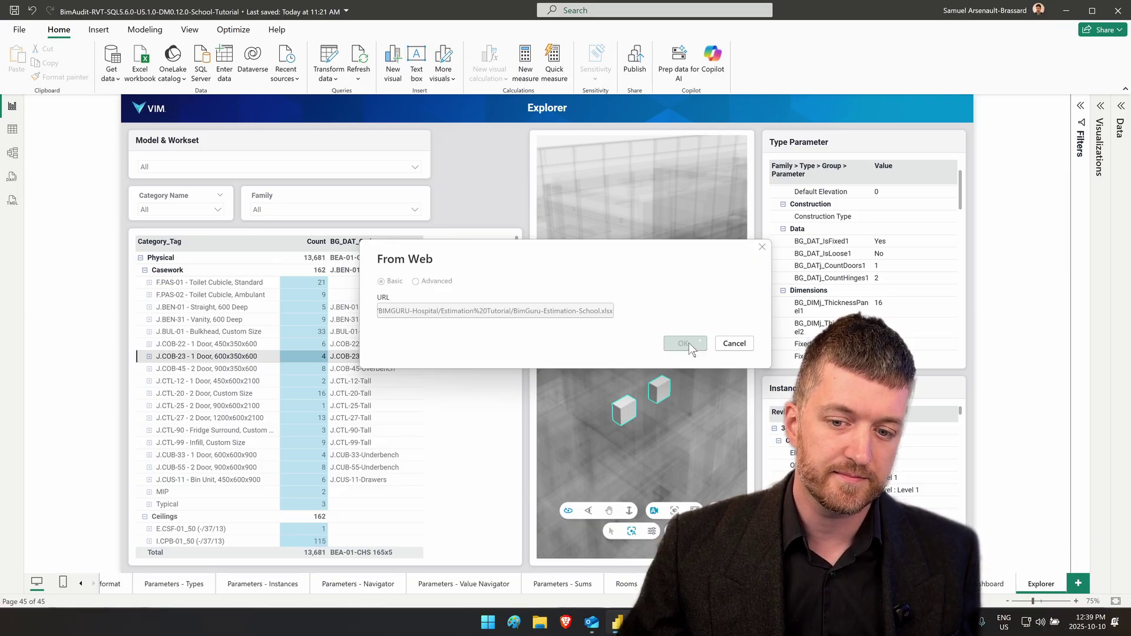
# Load Sheet1 from the SharePoint workbook into the report
pyautogui.click(378, 201)
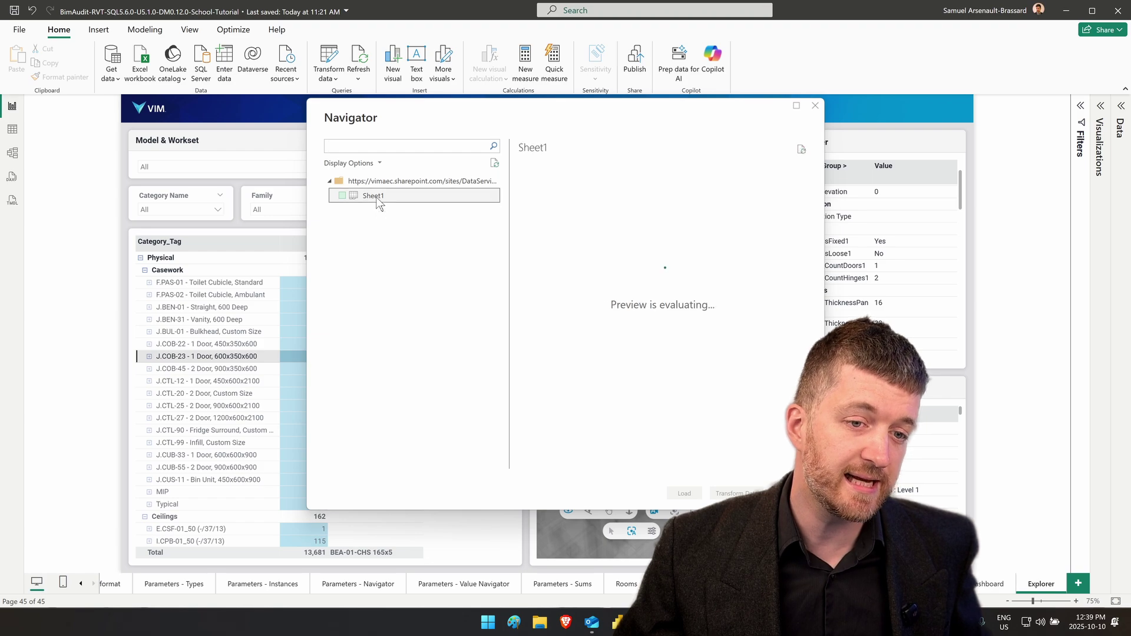
pyautogui.click(342, 196)
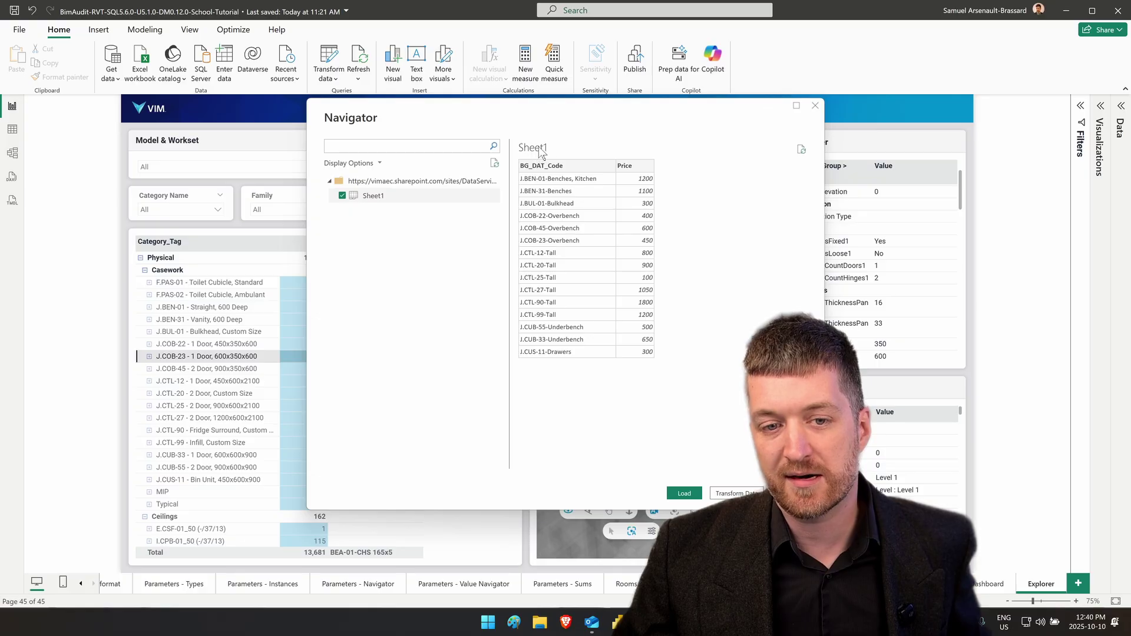
pyautogui.click(683, 495)
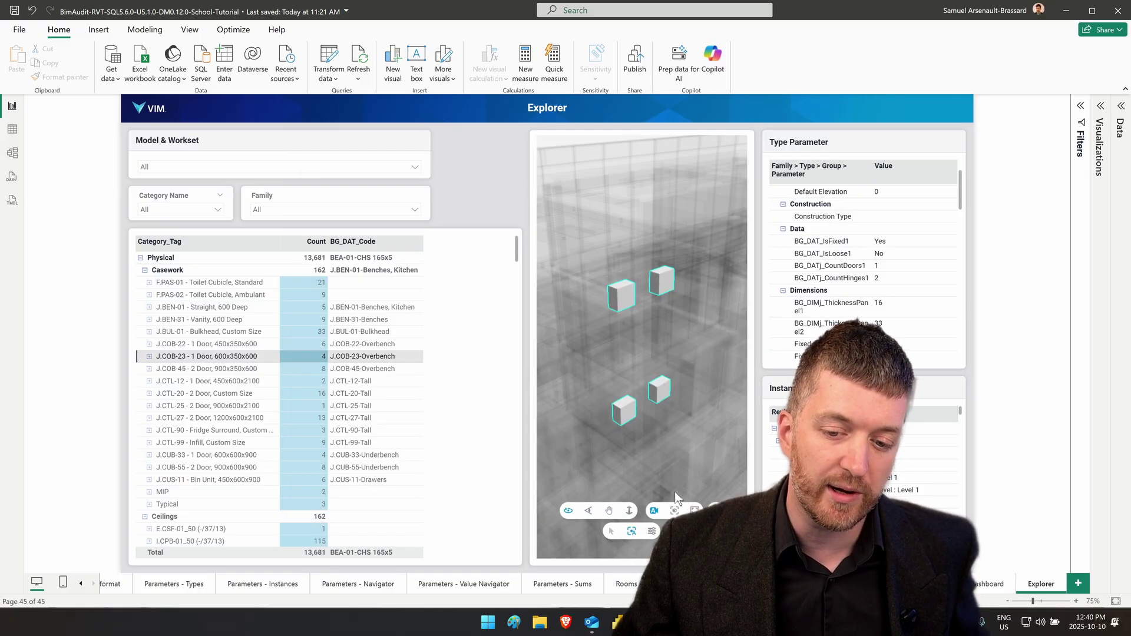
# Rename the imported Sheet1 table as Casework-Estimation in the data model
pyautogui.click(1121, 106)
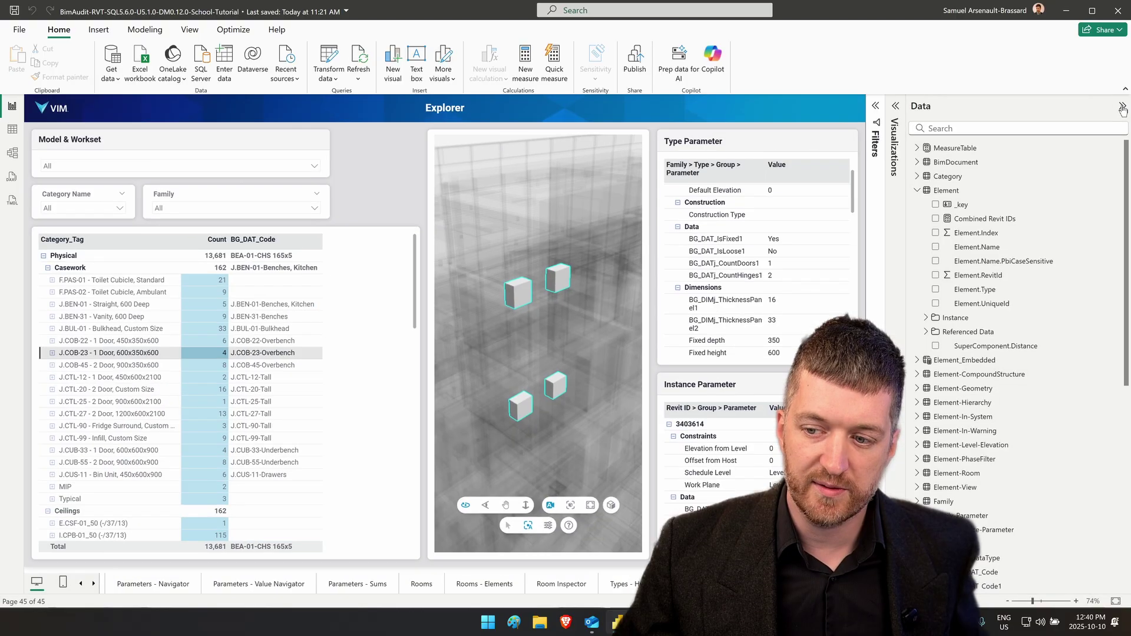
pyautogui.click(919, 192)
pyautogui.scroll(-4, 954, 275)
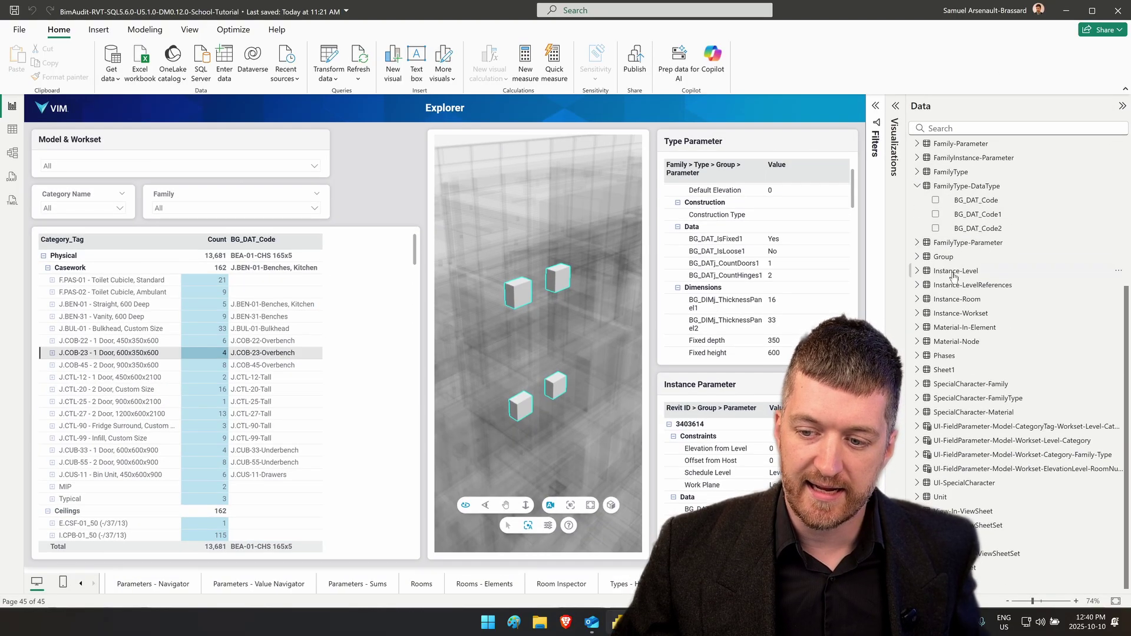
pyautogui.doubleClick(947, 370)
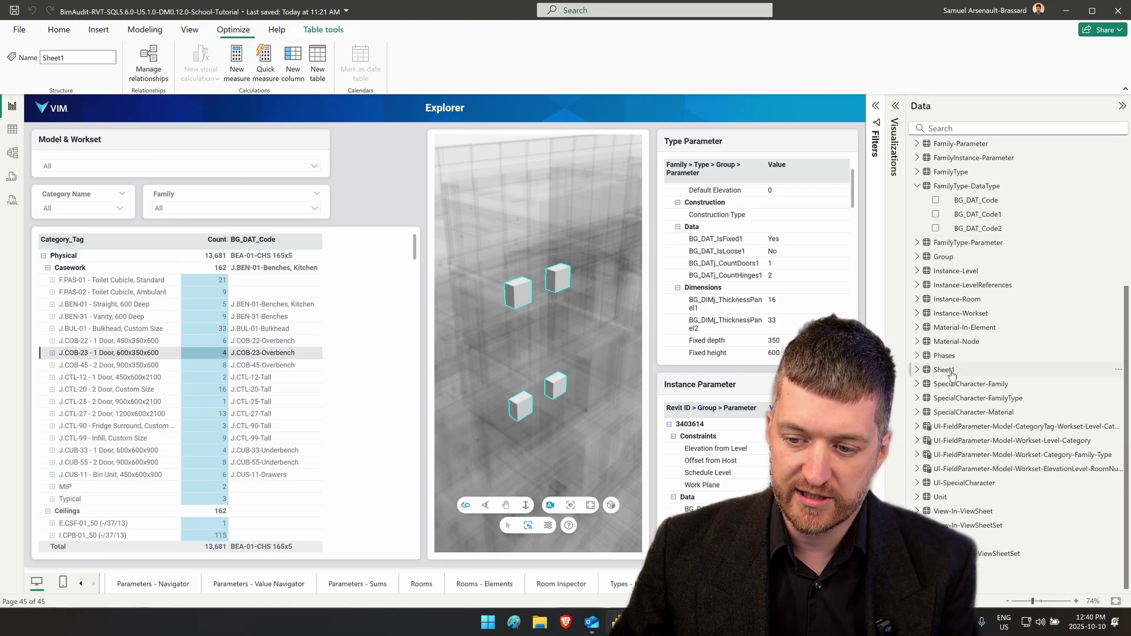
pyautogui.write('Case')
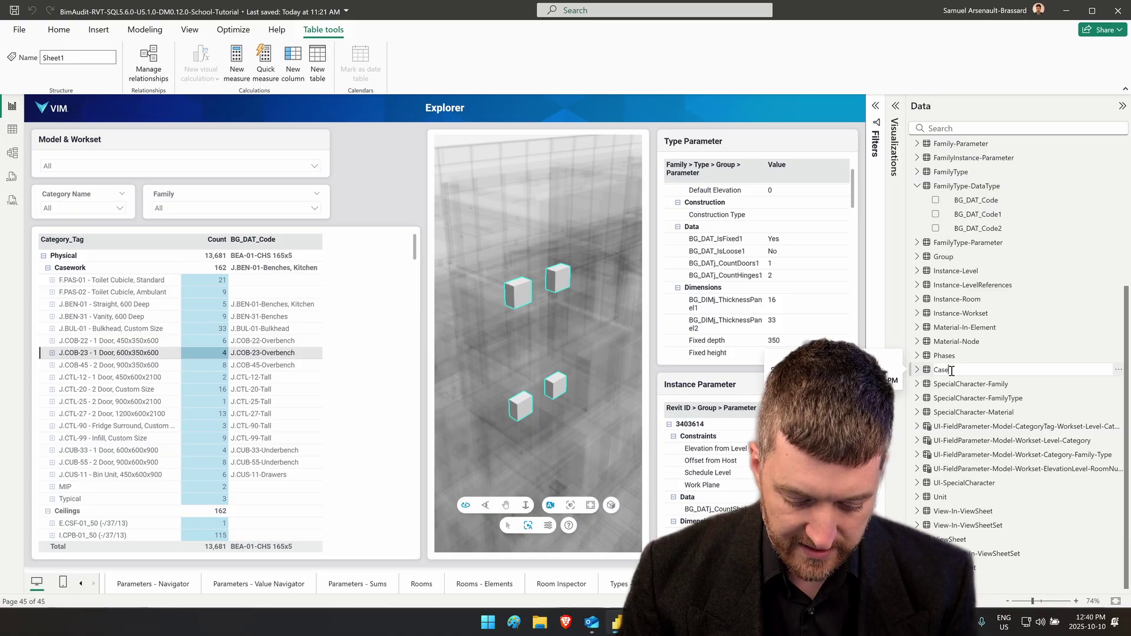
pyautogui.write('work-Est')
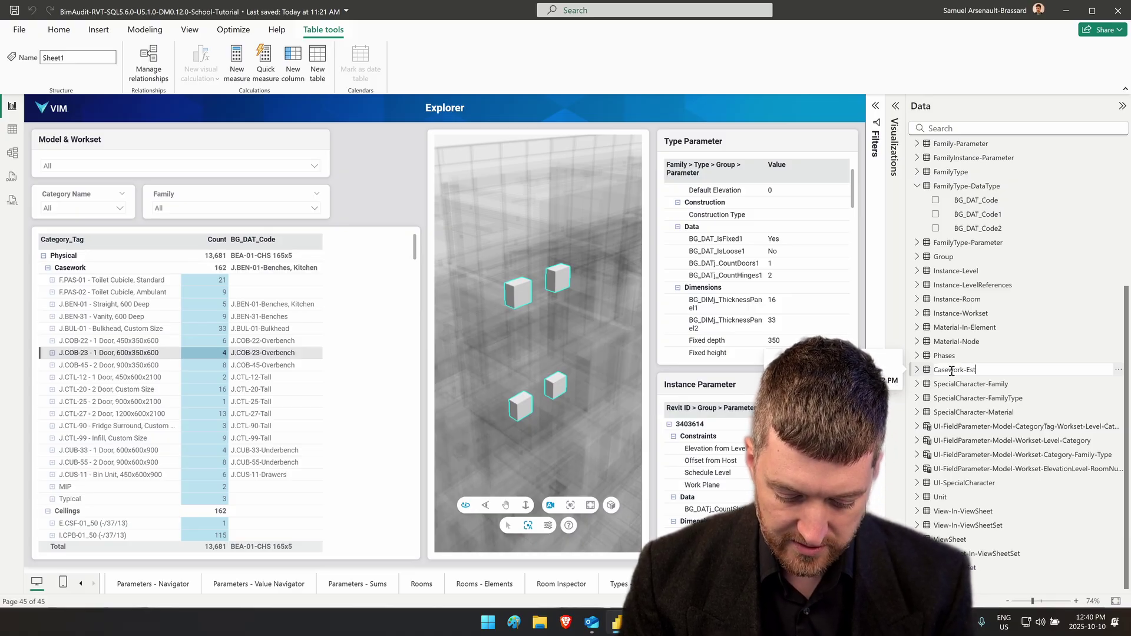
pyautogui.write('imation')
pyautogui.press('Return')
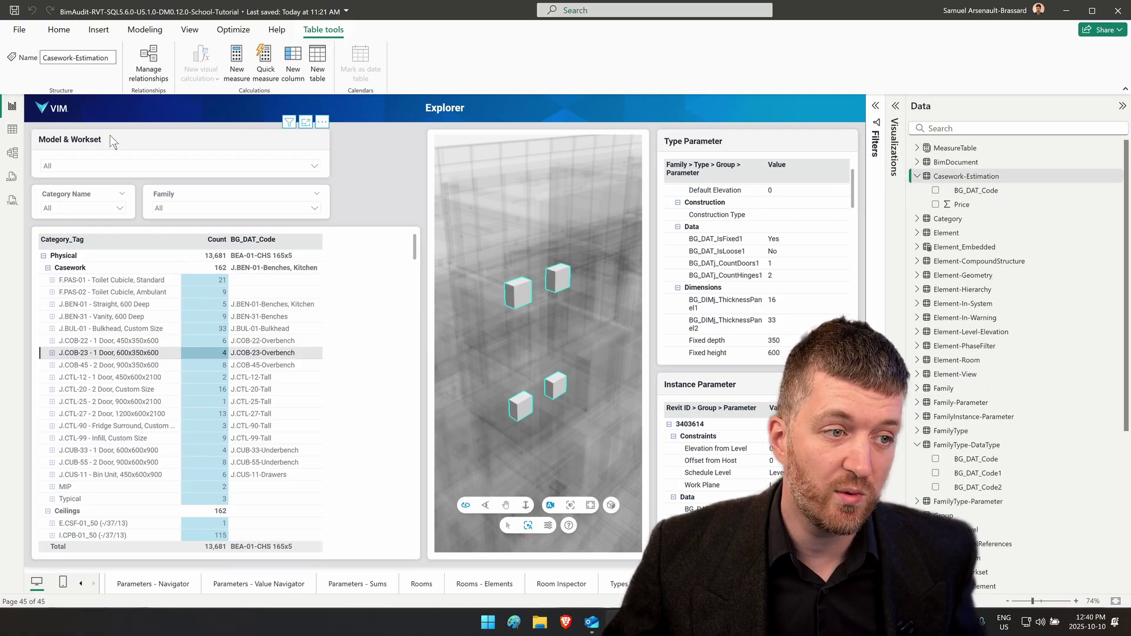
# In the model diagram, move the Casework-Estimation table beside the FamilyType-DataType table
pyautogui.click(12, 155)
pyautogui.scroll(-5, 479, 245)
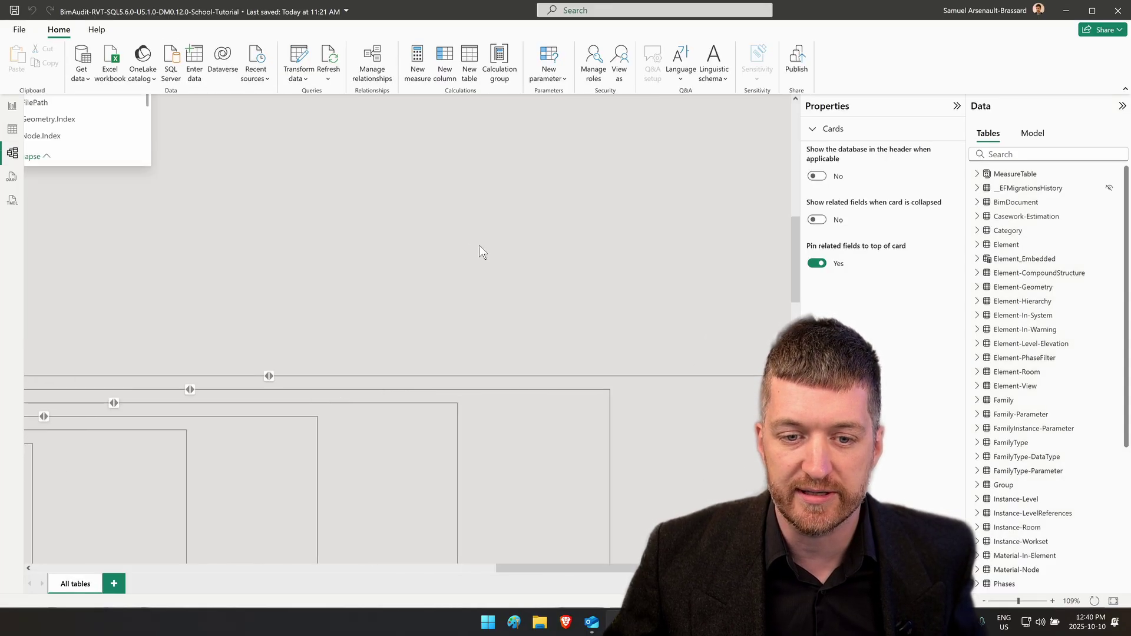
pyautogui.scroll(-3, 716, 443)
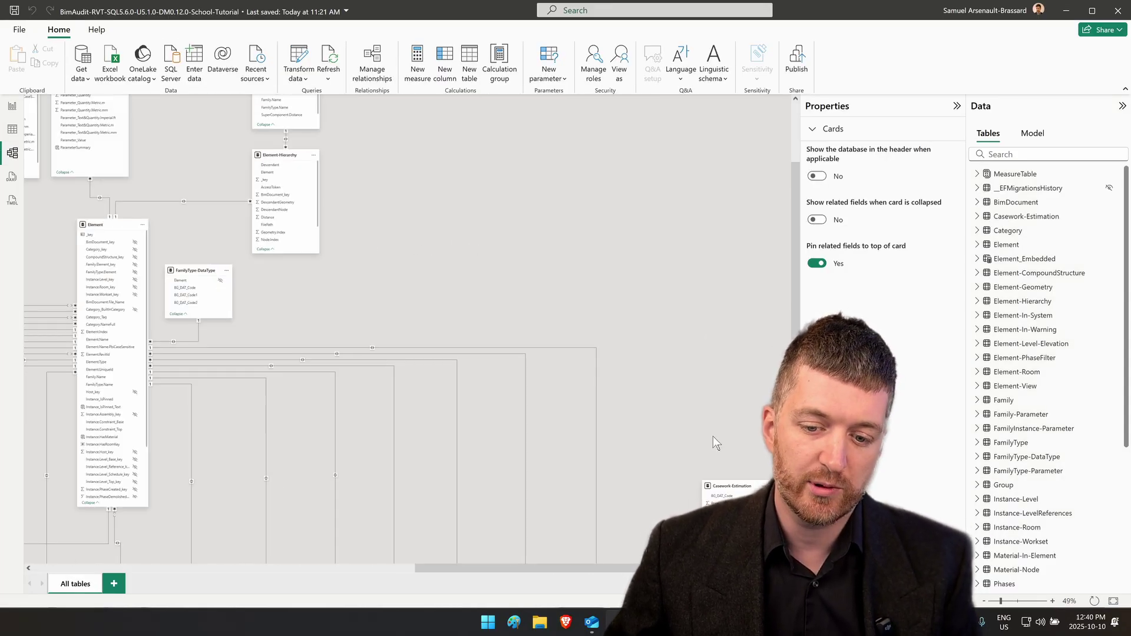
pyautogui.moveTo(728, 486); pyautogui.dragTo(312, 283)
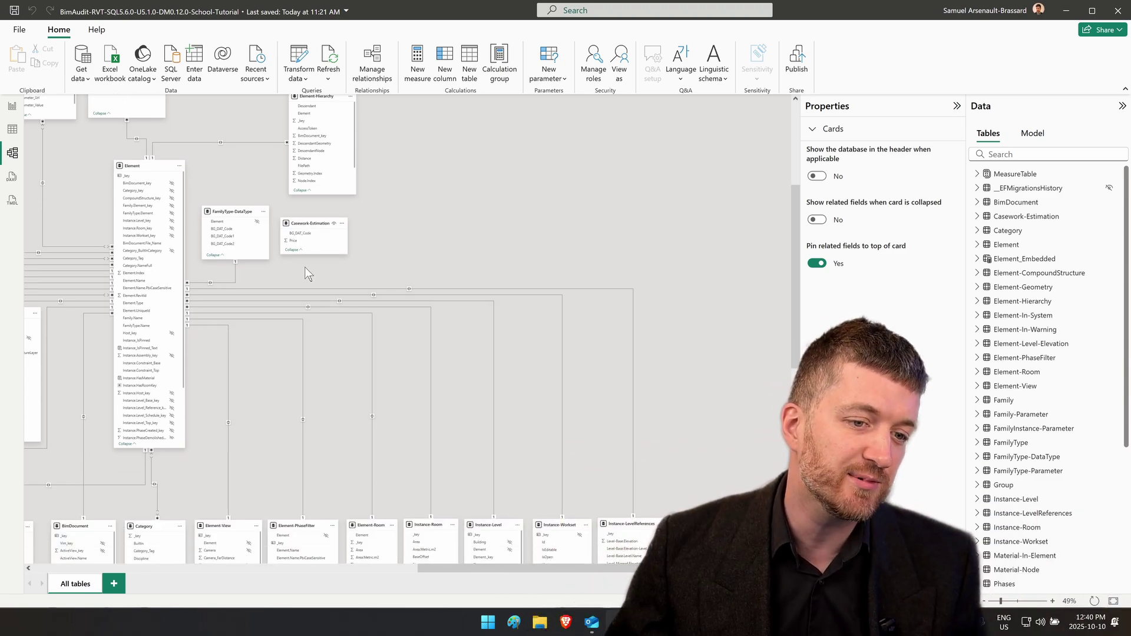
pyautogui.scroll(10, 305, 267)
pyautogui.moveTo(476, 105); pyautogui.dragTo(407, 161)
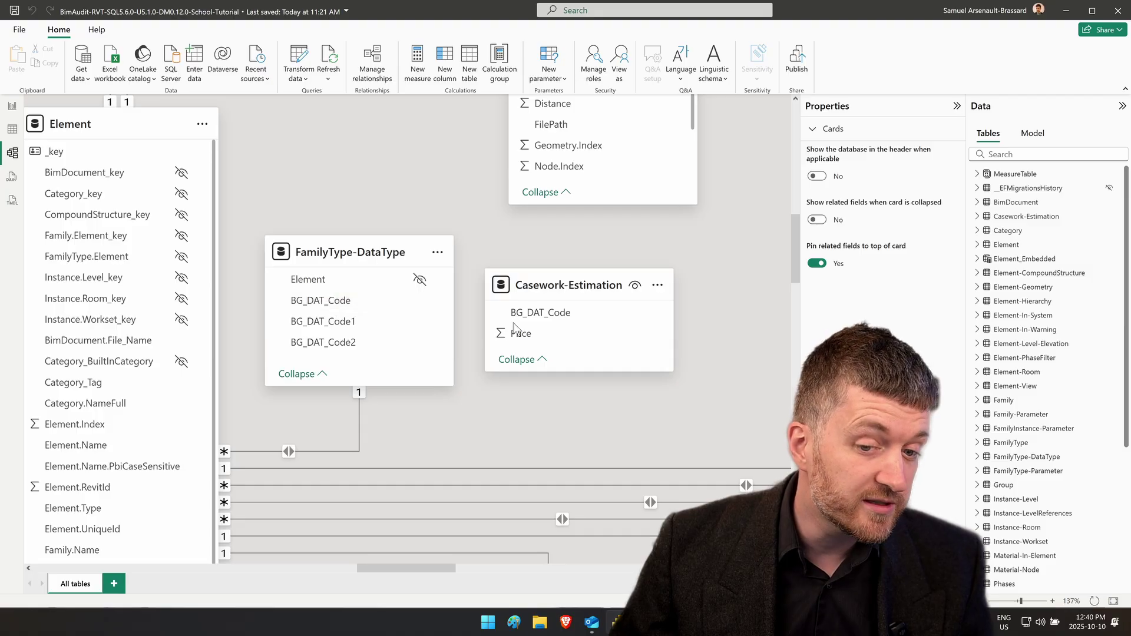
# Relate Casework-Estimation to FamilyType-DataType on BG_DAT_Code as an active one-to-many relationship with cross-filter direction set to Both
pyautogui.moveTo(538, 315); pyautogui.dragTo(347, 311)
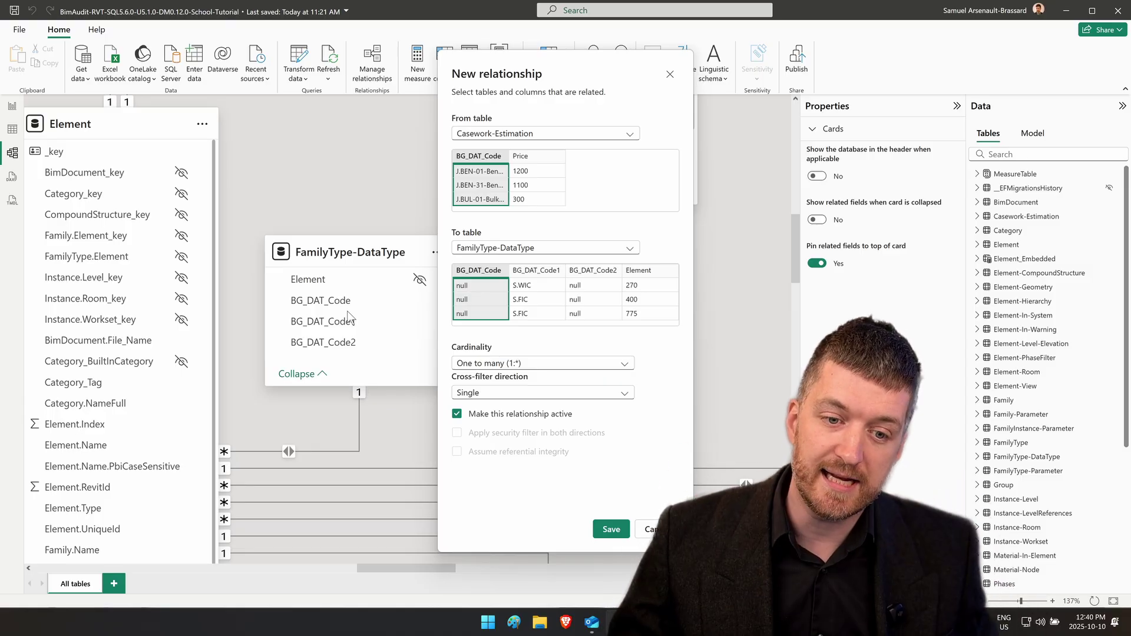
pyautogui.click(533, 392)
pyautogui.click(537, 423)
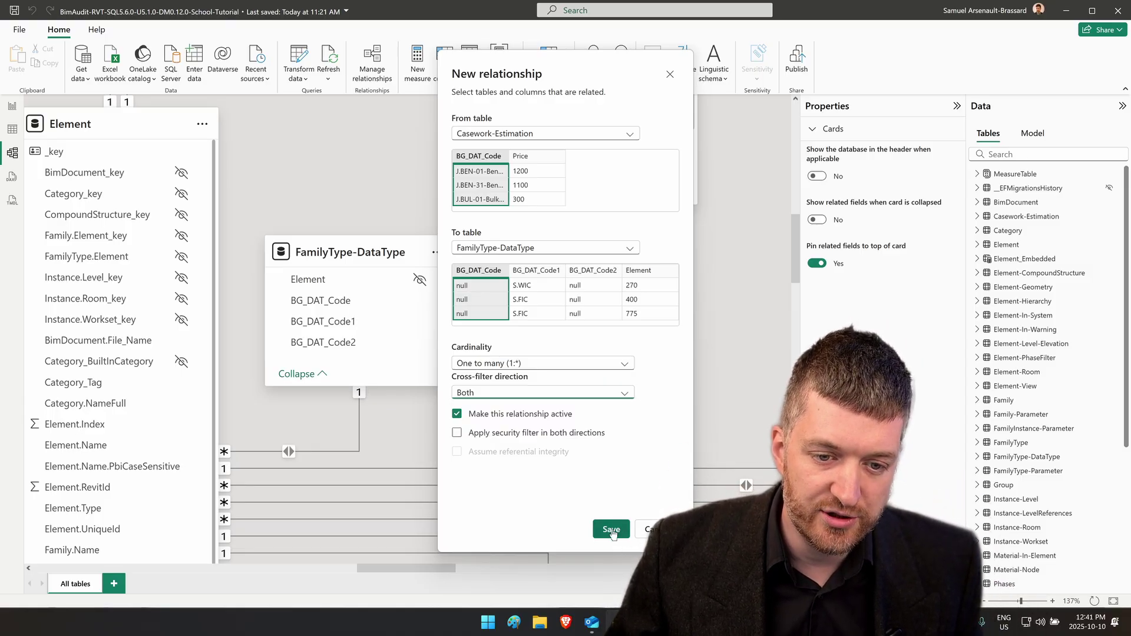
pyautogui.click(611, 530)
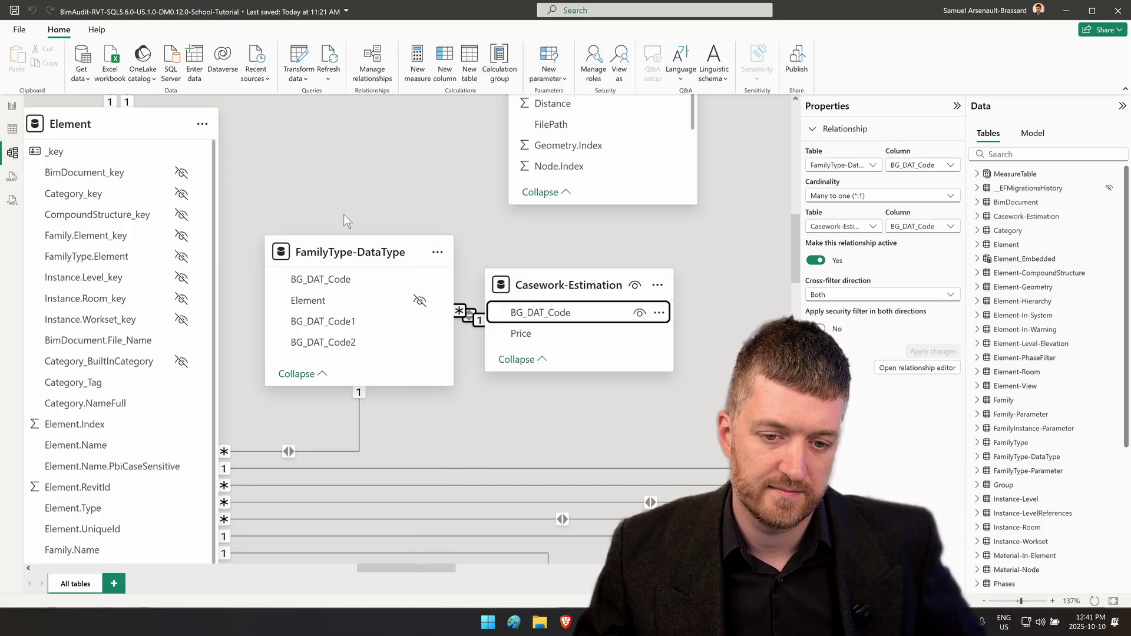
pyautogui.click(350, 209)
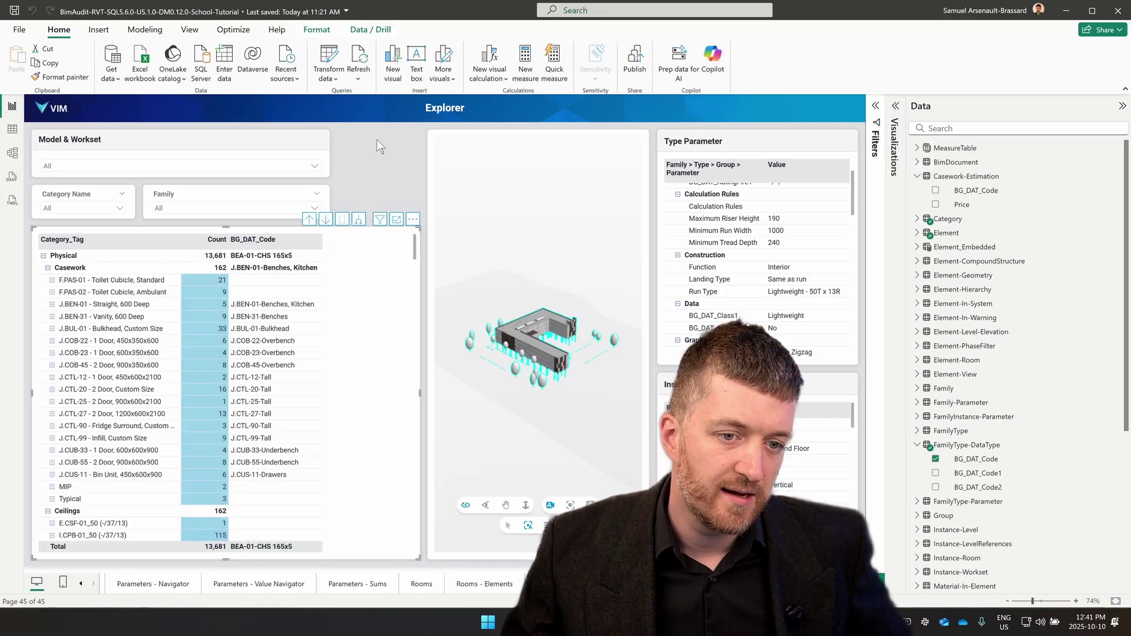
# Add Price from Casework-Estimation to the values of the Explorer page's category matrix, aggregated as Sum
pyautogui.click(384, 277)
pyautogui.click(895, 109)
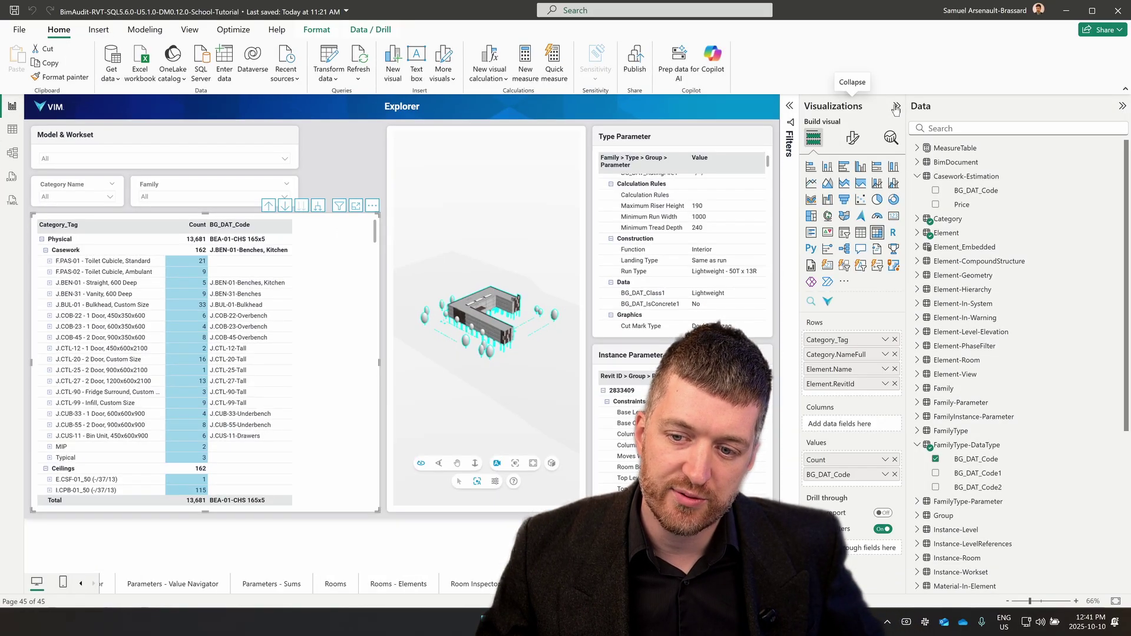
pyautogui.moveTo(958, 222); pyautogui.dragTo(863, 484)
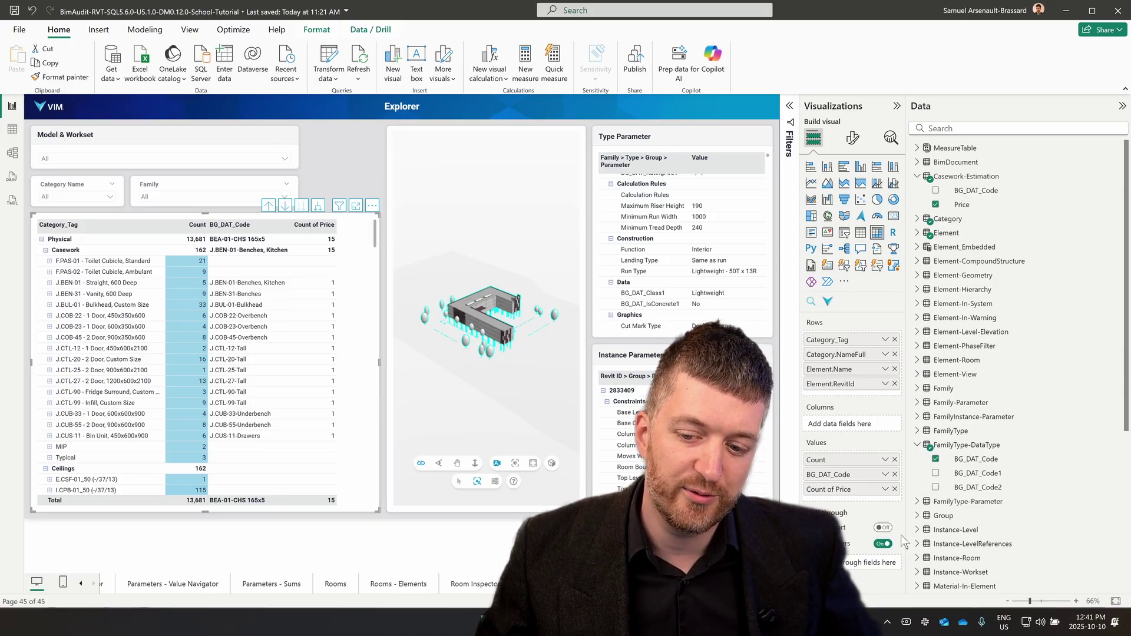
pyautogui.click(885, 492)
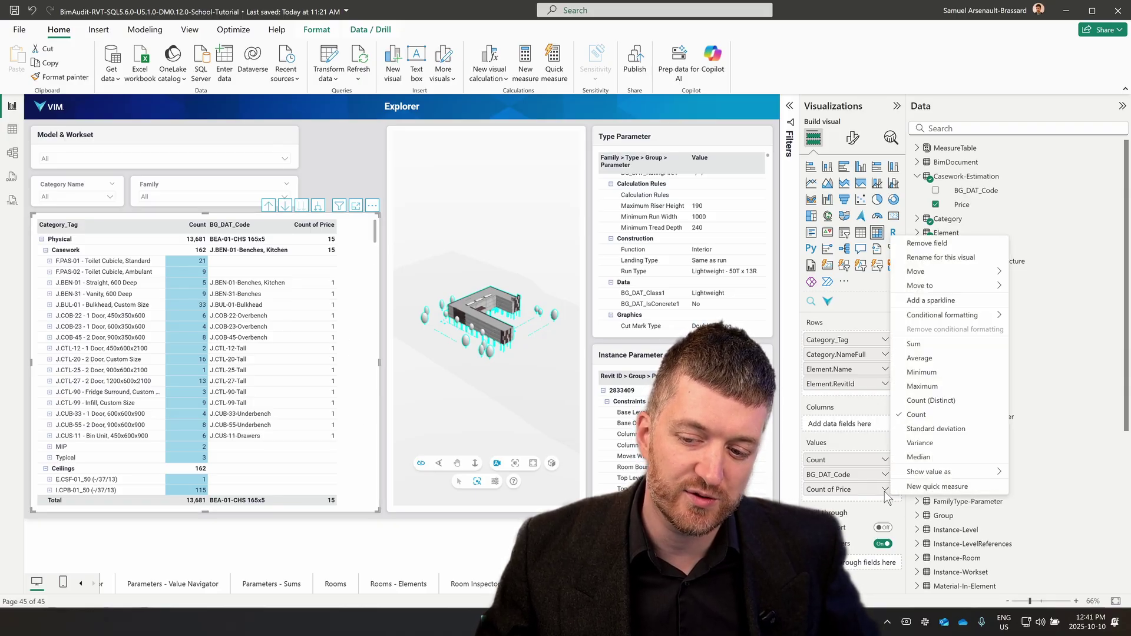
pyautogui.click(915, 349)
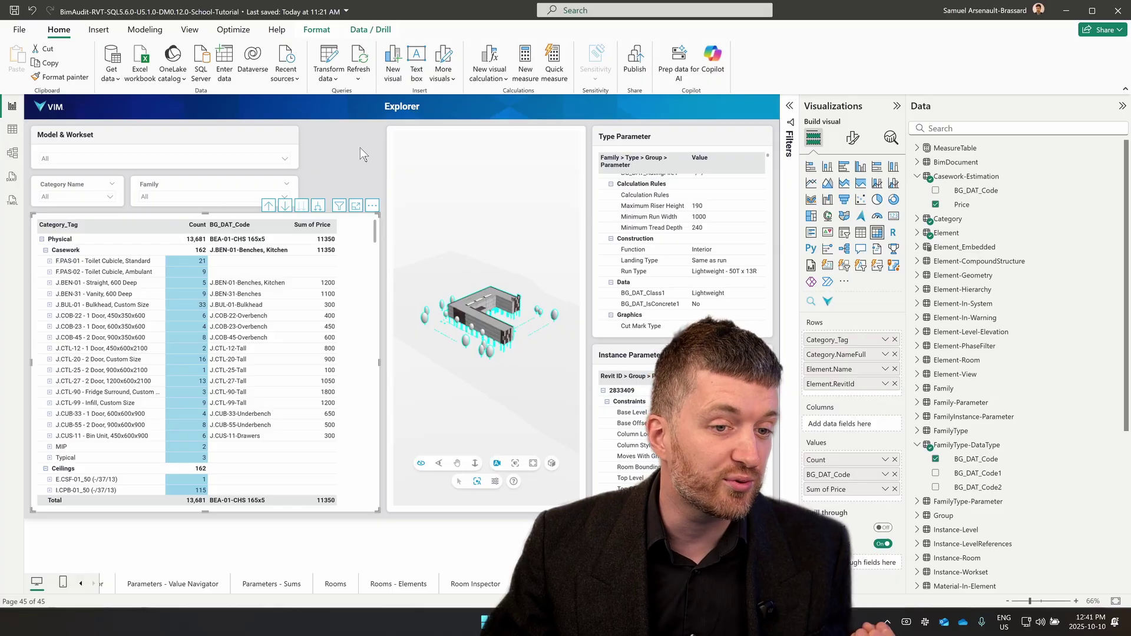
# Switch to Notepad and review the total-price measure request with its 'Casework-Estimation'[Price] and 'Element'[_key] references
pyautogui.hotkey('alt', 'Tab')
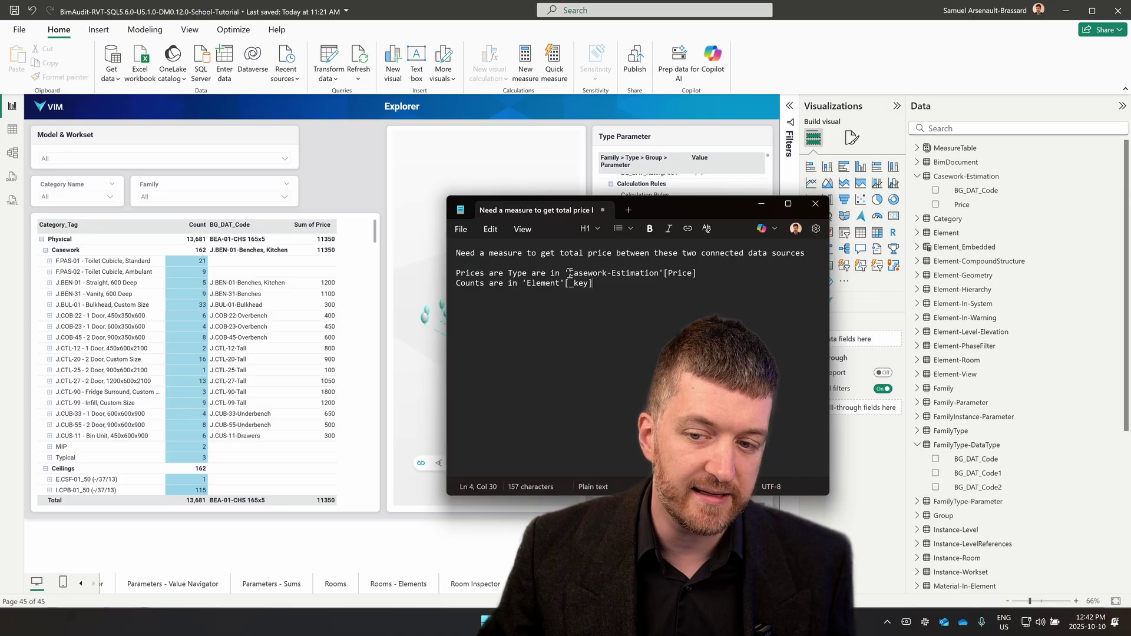
pyautogui.moveTo(582, 273); pyautogui.dragTo(706, 276)
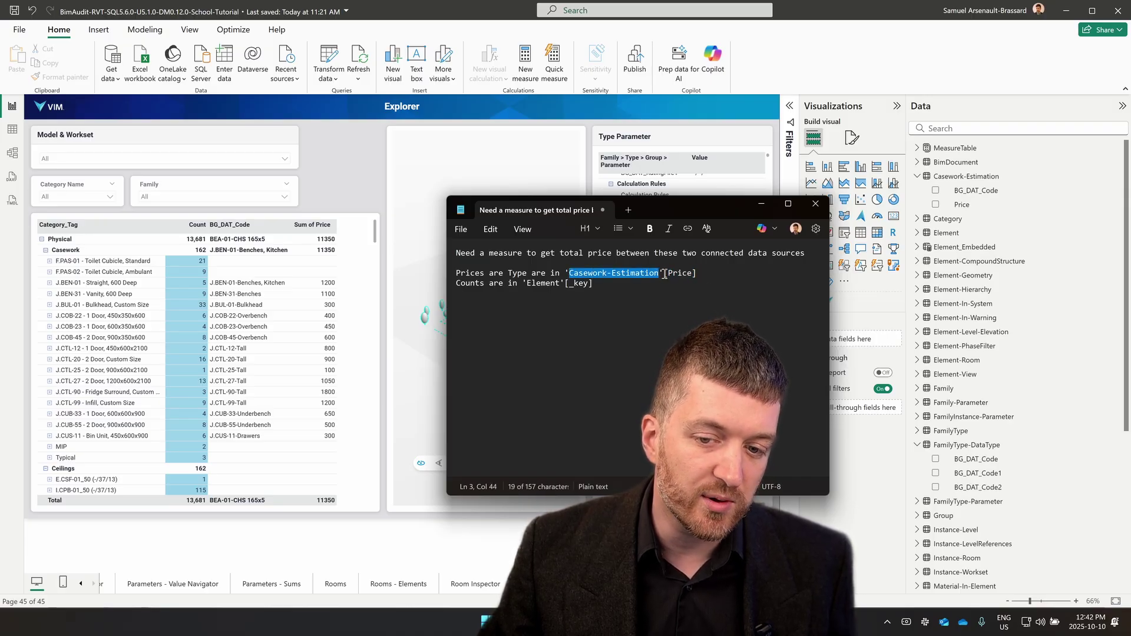
pyautogui.moveTo(663, 274); pyautogui.dragTo(690, 277)
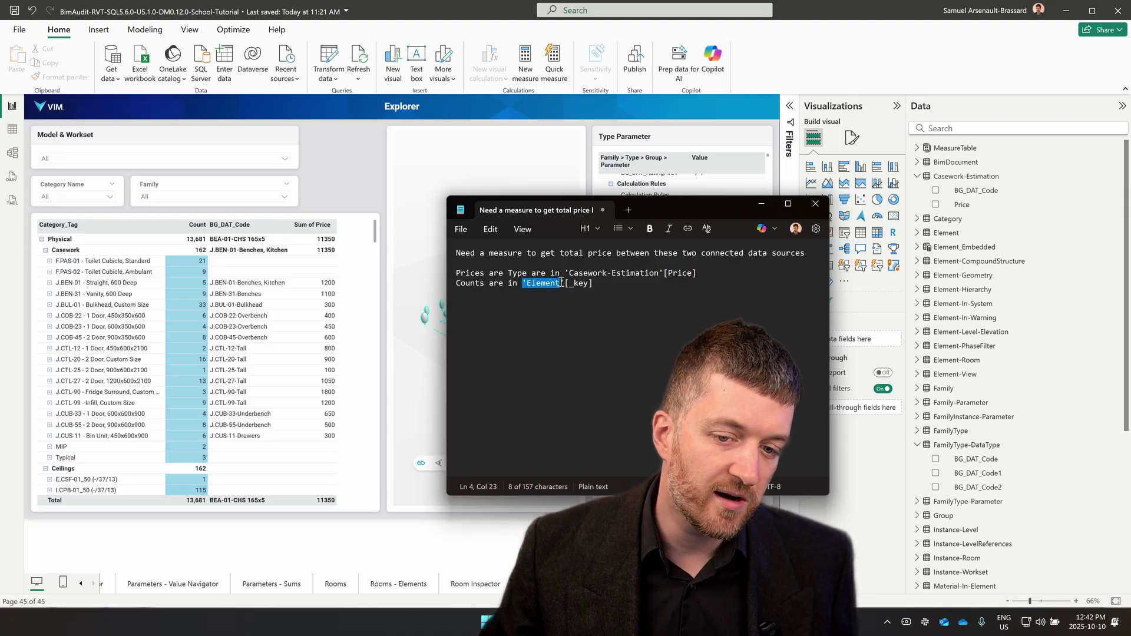
pyautogui.moveTo(594, 284); pyautogui.dragTo(571, 284)
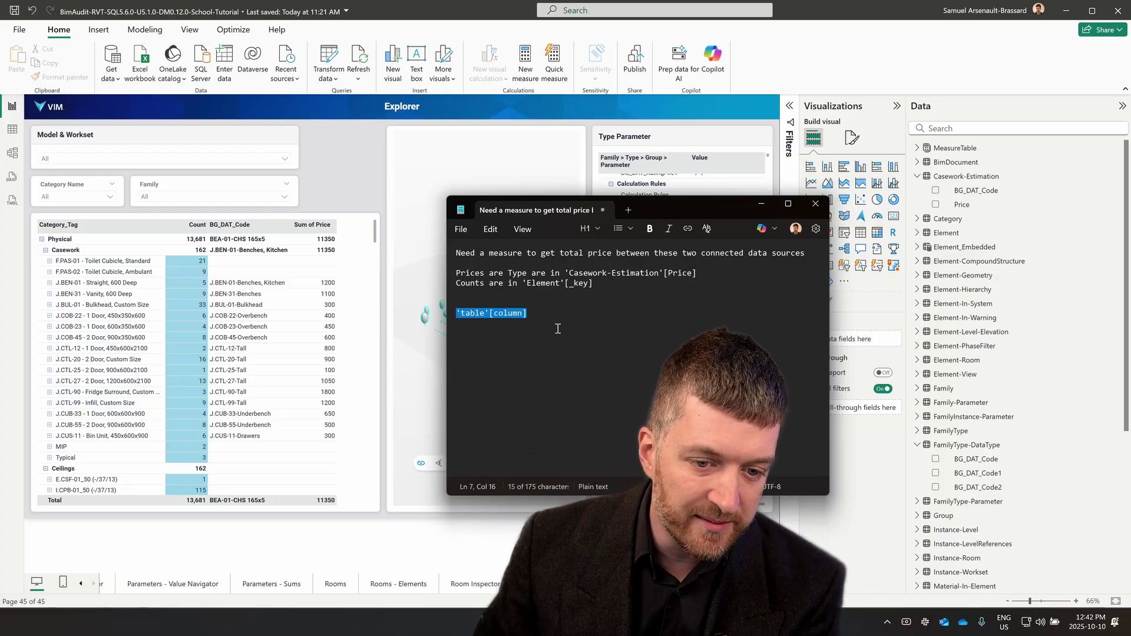
pyautogui.press('BackSpace')
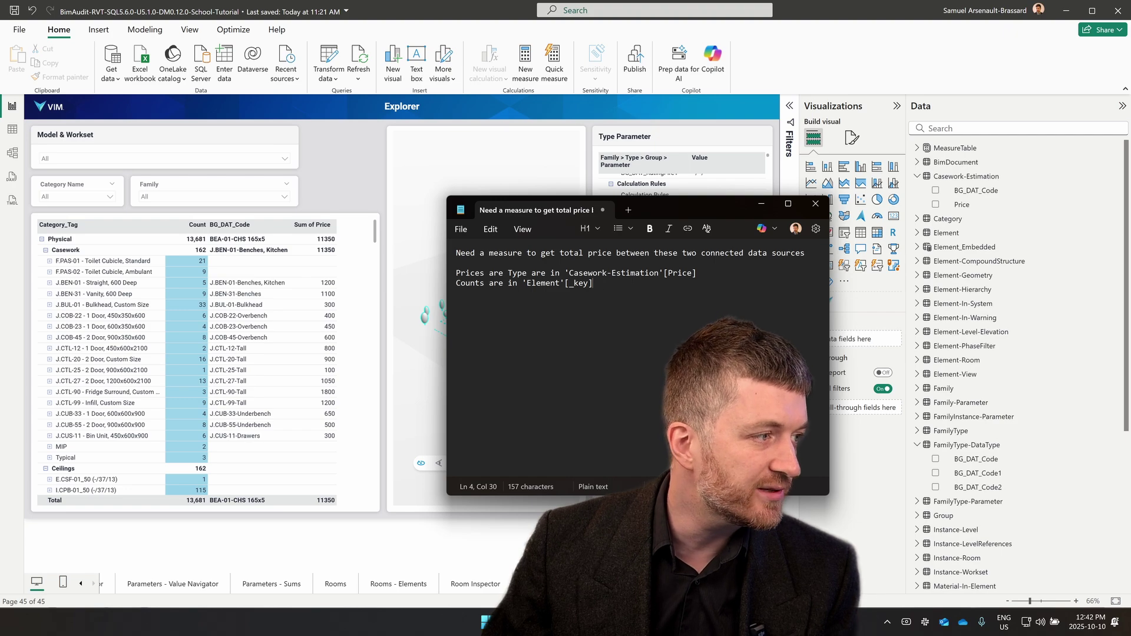
# In Power BI, create the Casework-Estimation measure Total Price = SUMX('Element', COALESCE(RELATED('Casework-Estimation'[Price]), 0))
pyautogui.hotkey('alt', 'Tab')
pyautogui.click(981, 178)
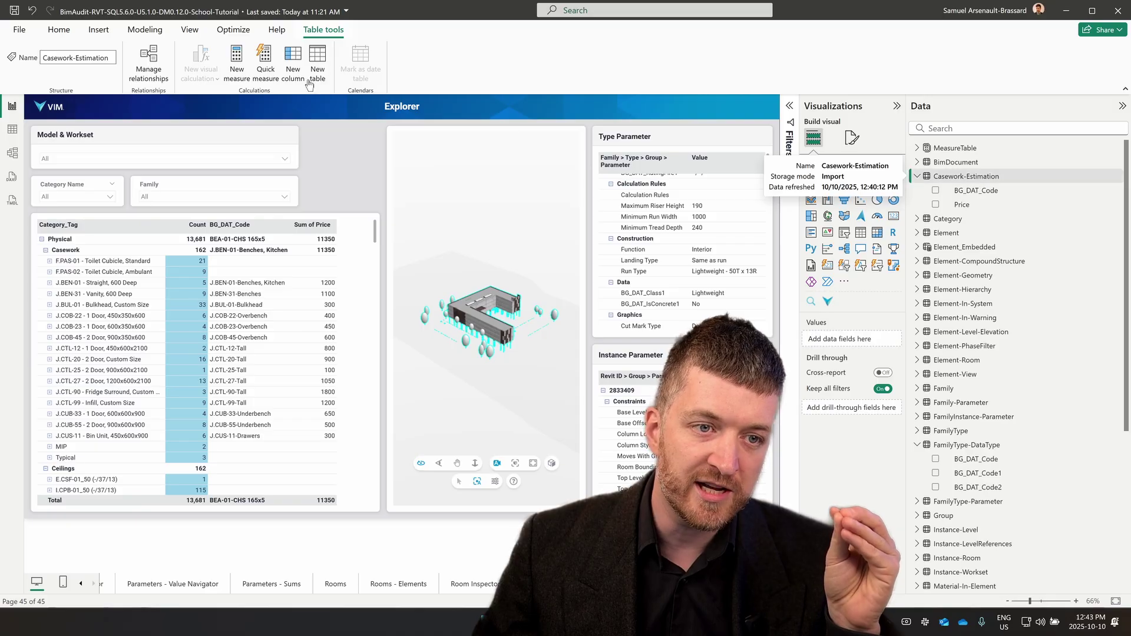
pyautogui.click(245, 68)
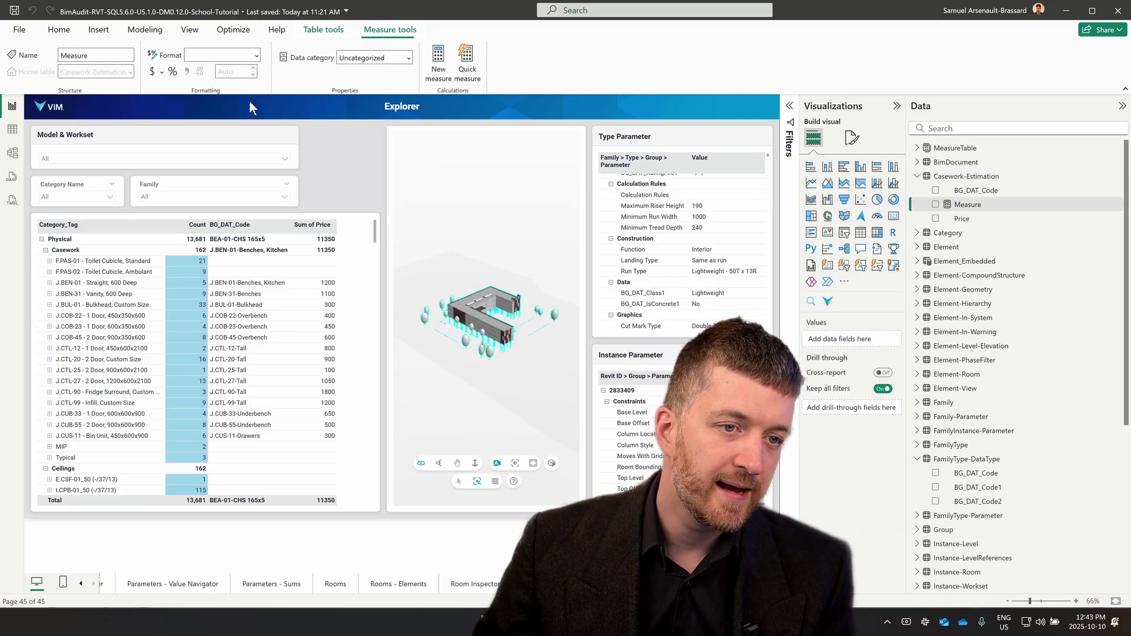
pyautogui.write("Total Price := SUMX(     'Element',     COALESCE(RELATED('Casework-Estimation'[Price]), 0) )")
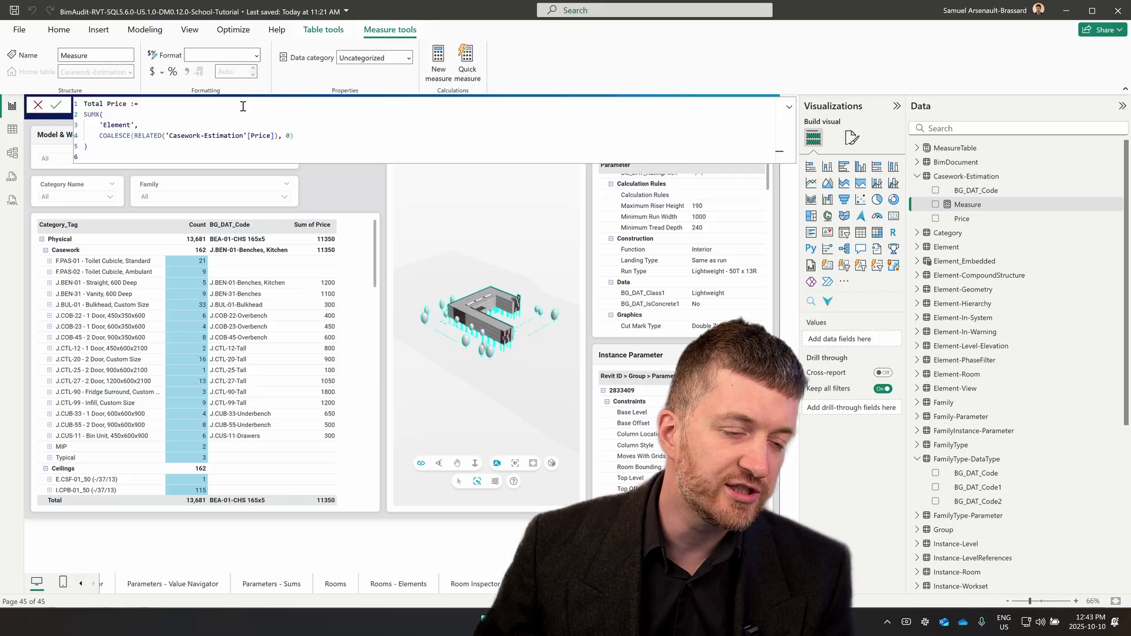
pyautogui.press('BackSpace')
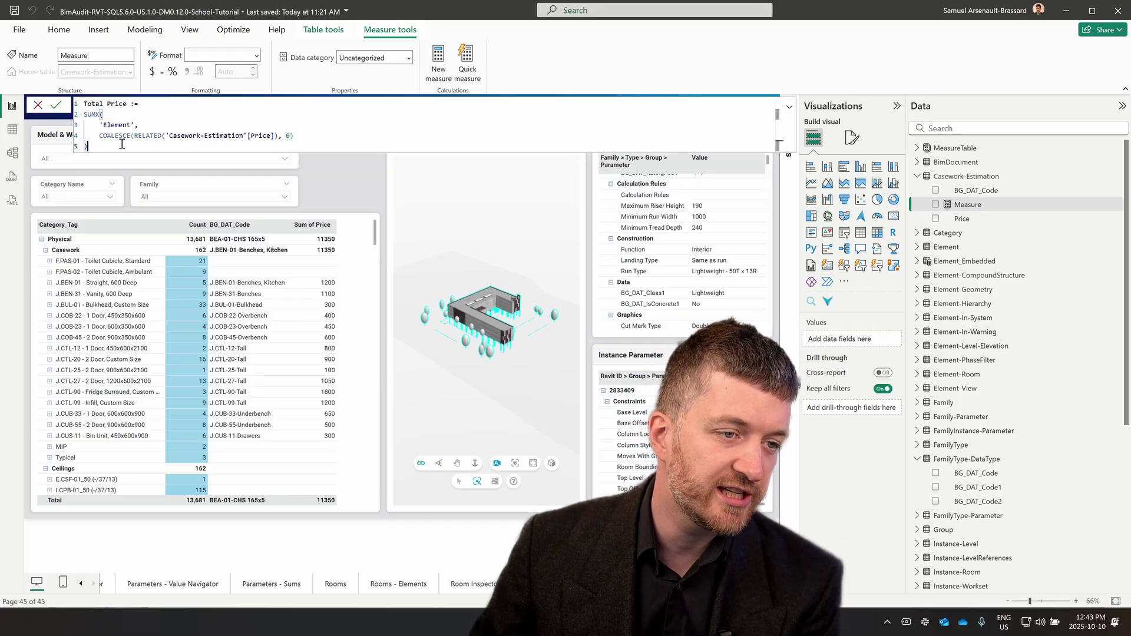
pyautogui.press('Return')
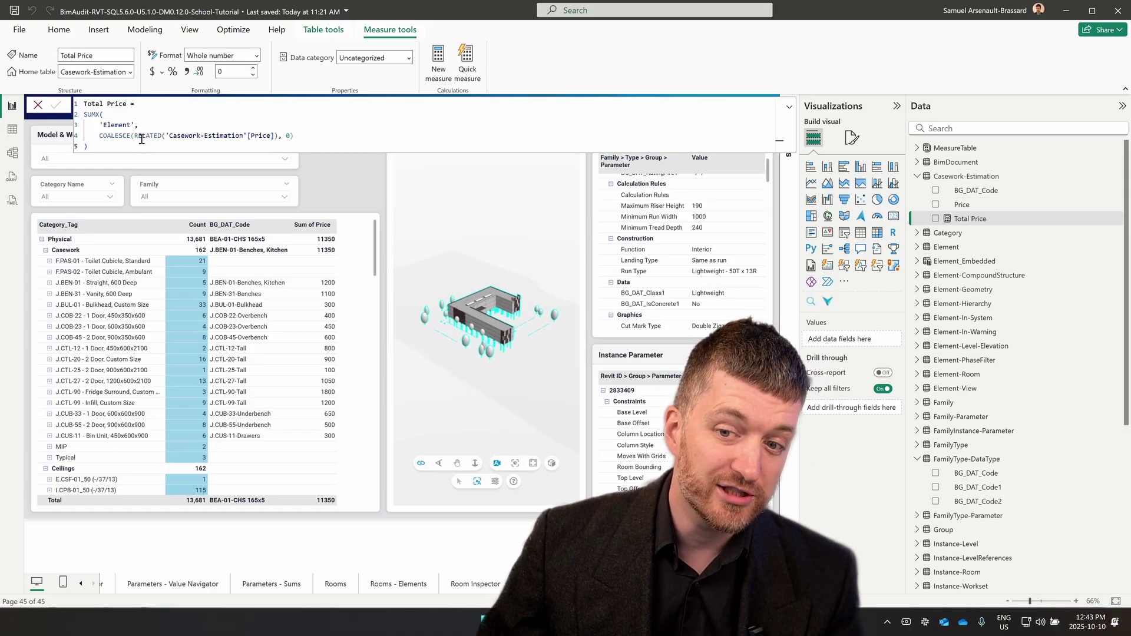
pyautogui.click(364, 171)
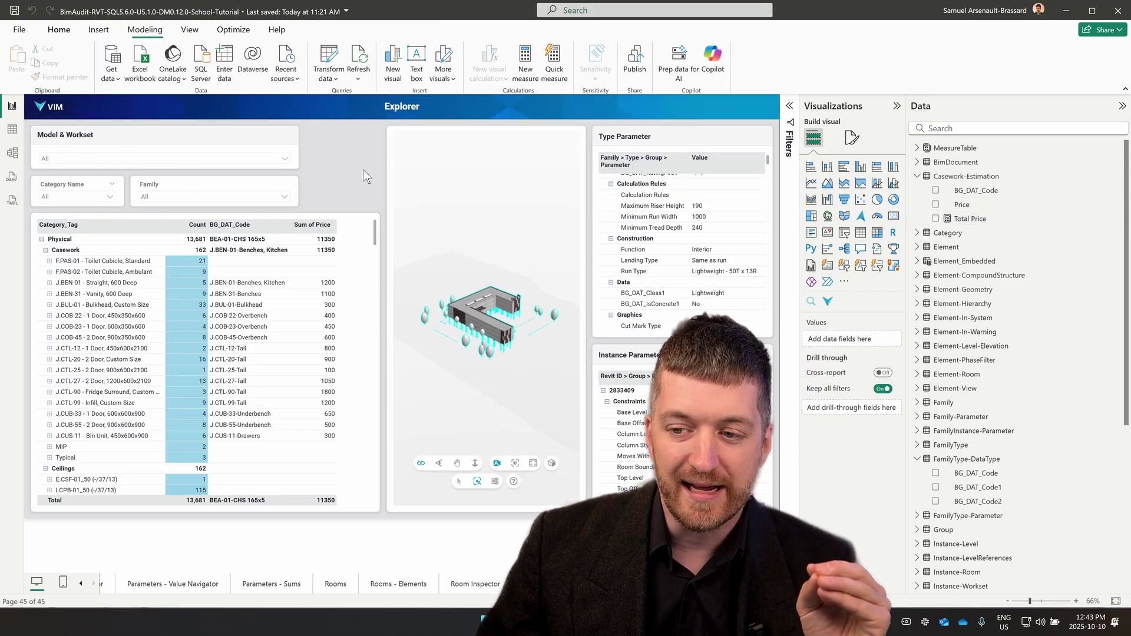
# Add the Total Price measure to the category matrix values after Sum of Price
pyautogui.click(371, 305)
pyautogui.moveTo(969, 219); pyautogui.dragTo(855, 498)
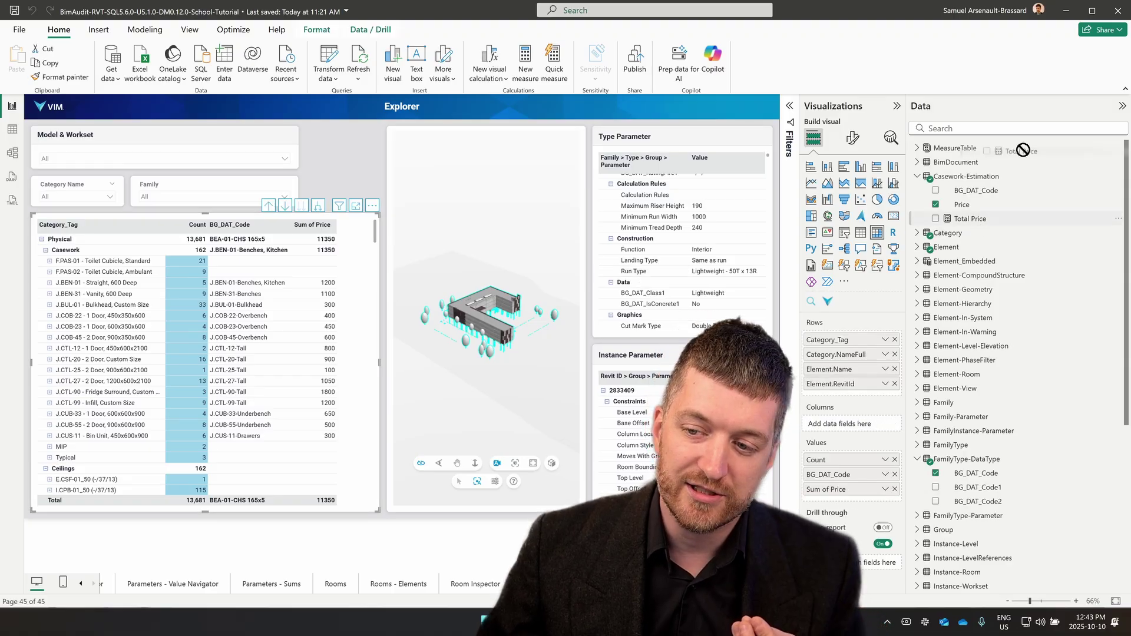
pyautogui.moveTo(1023, 150); pyautogui.dragTo(866, 500)
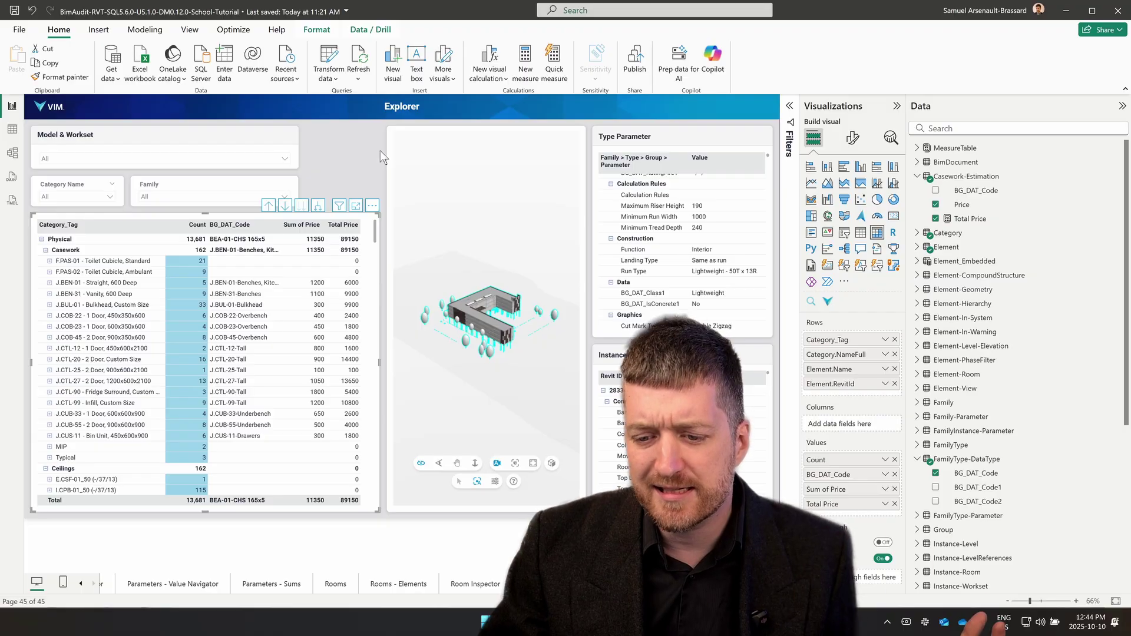
# Format the Total Price measure with a thousands separator
pyautogui.click(972, 219)
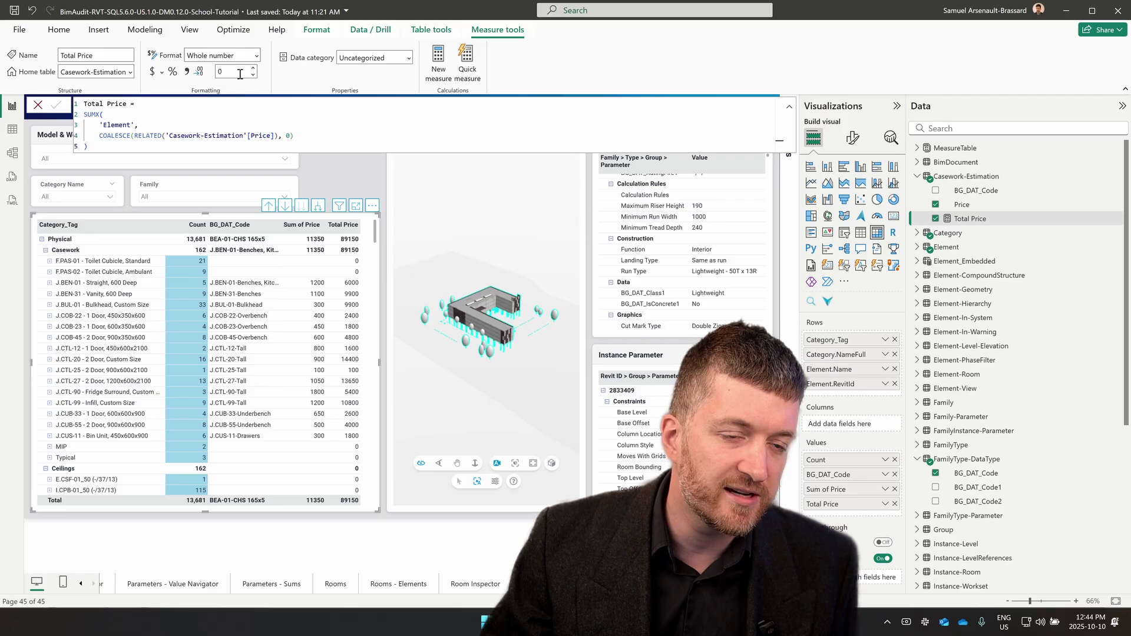
pyautogui.click(187, 72)
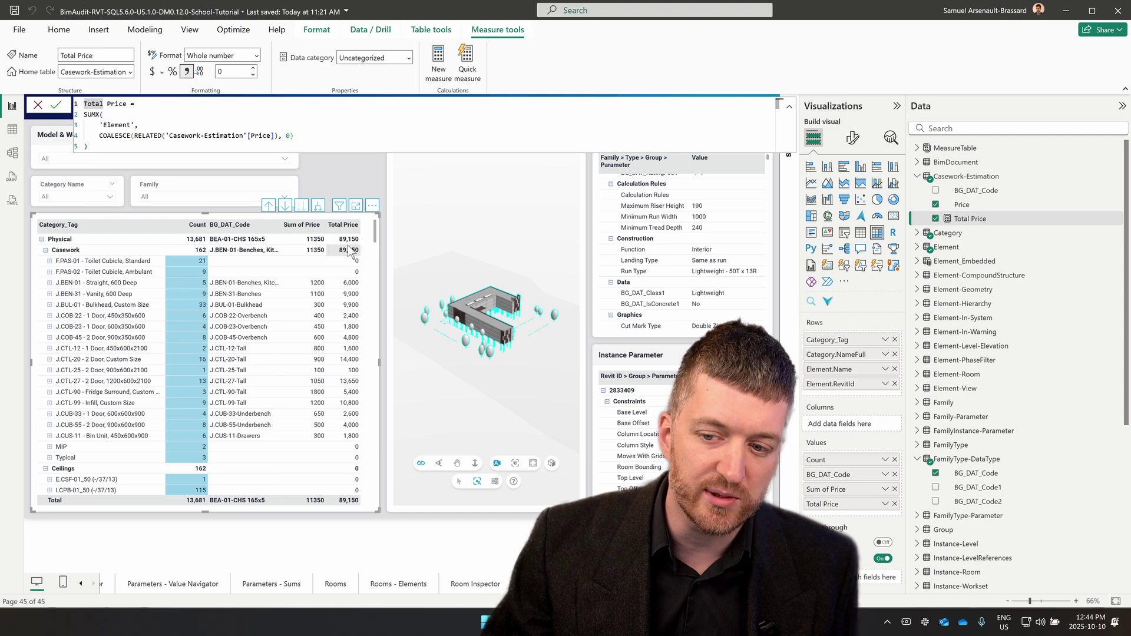
# Give the matrix's Total Price values a gradient background from light blue at lowest to medium blue at highest, with empty values set to Don't format
pyautogui.click(884, 504)
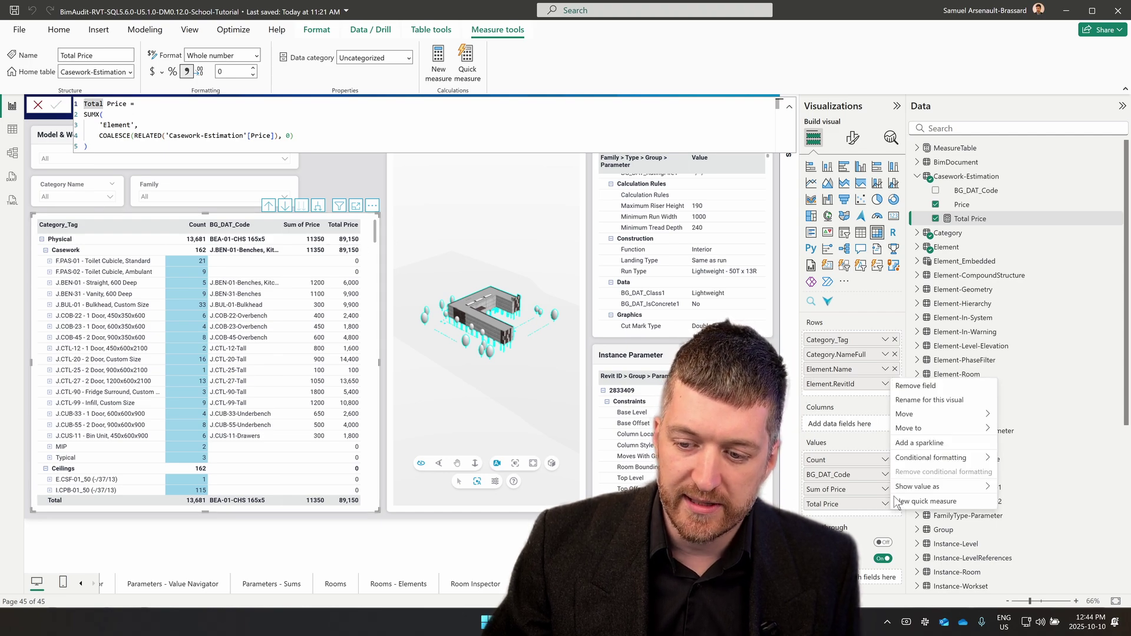
pyautogui.moveTo(942, 458)
pyautogui.click(1019, 460)
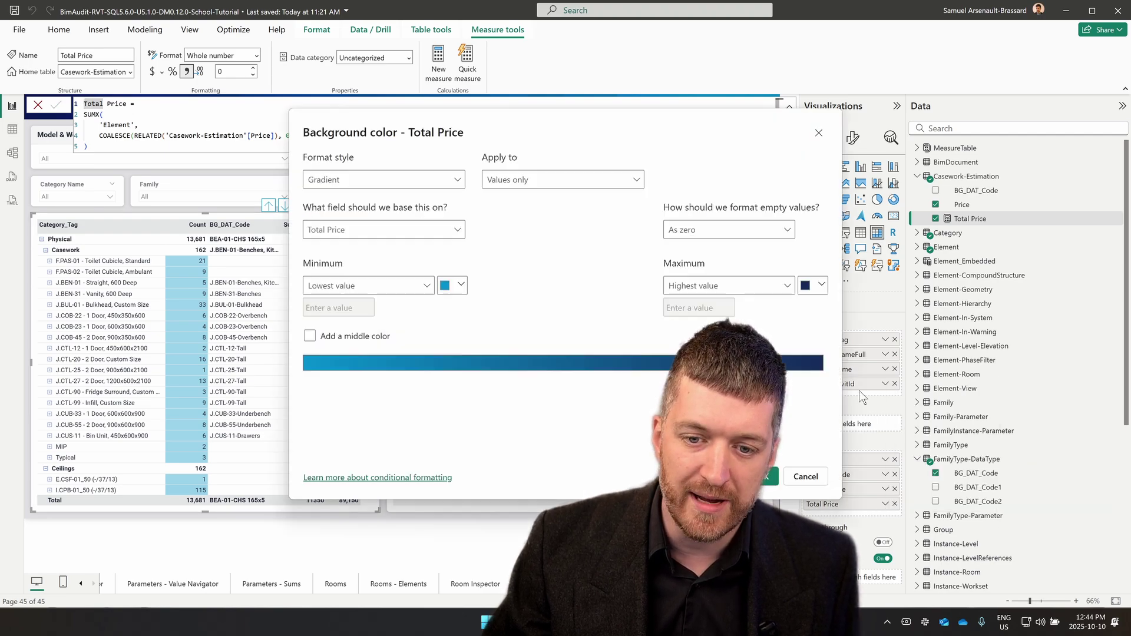
pyautogui.click(759, 238)
pyautogui.click(707, 249)
pyautogui.click(812, 286)
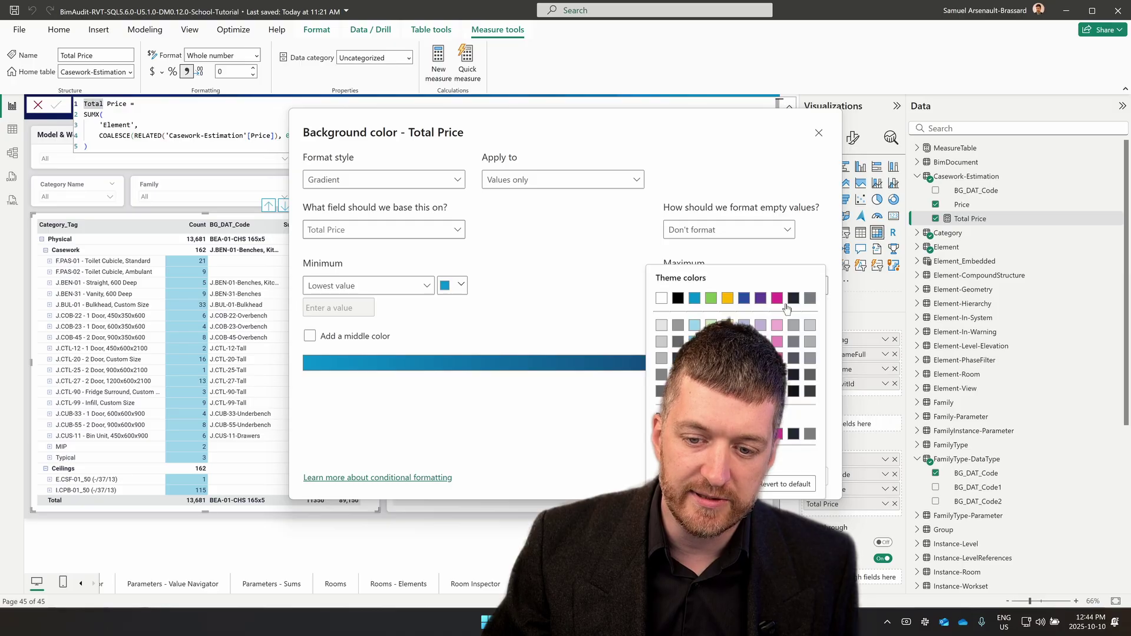
pyautogui.click(452, 285)
pyautogui.click(452, 285)
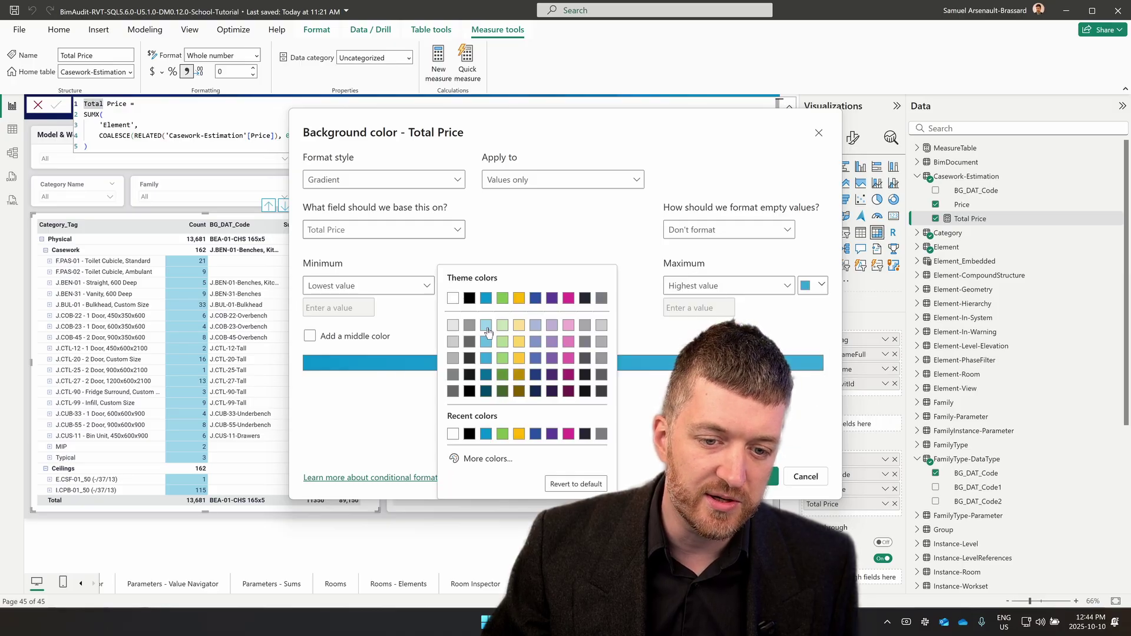
pyautogui.click(487, 331)
pyautogui.click(753, 476)
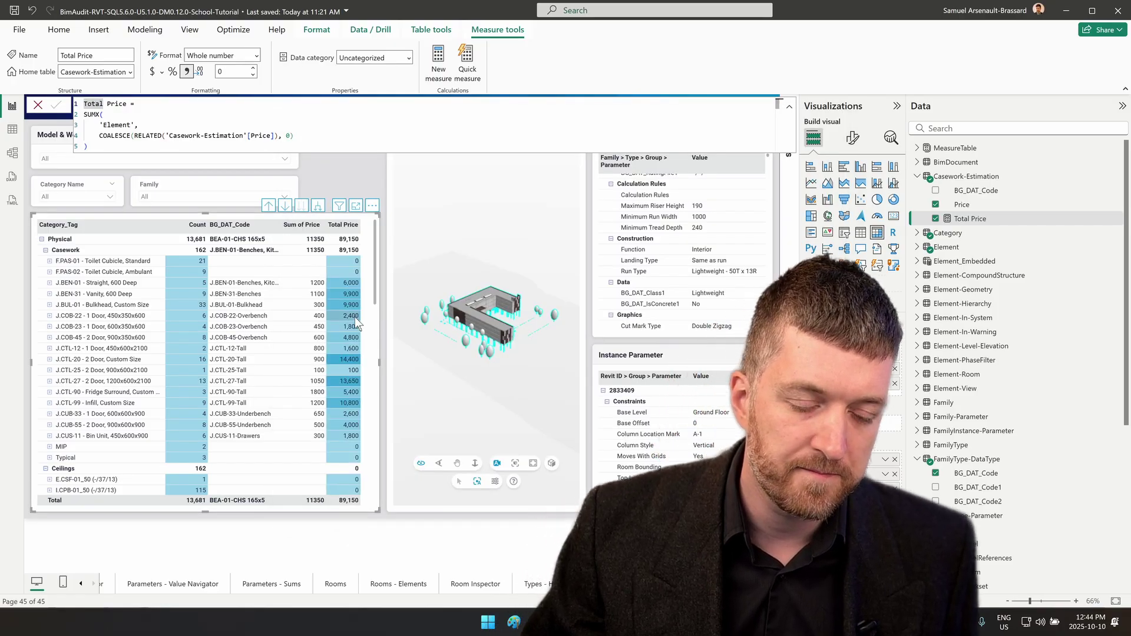